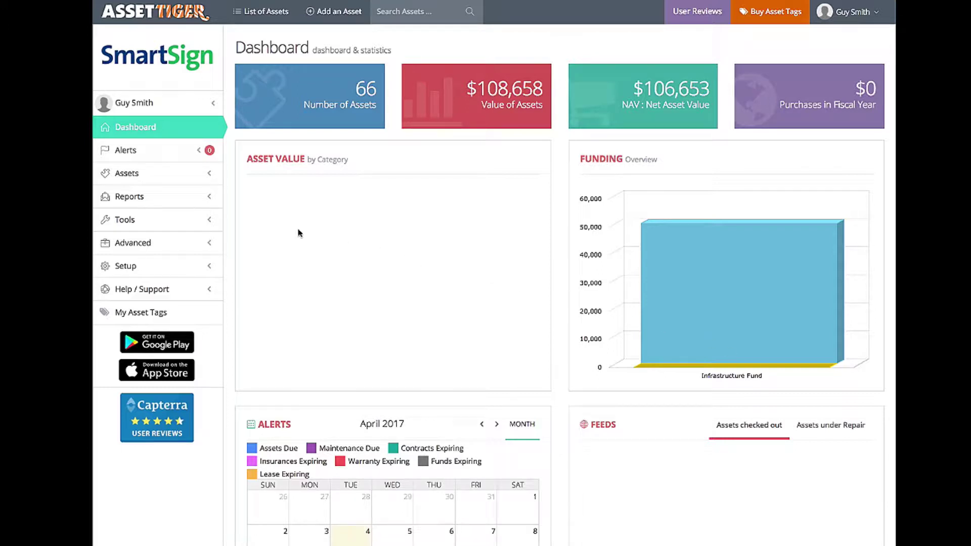
- Open the List of Assets and sort it by Asset Tag ID ascending
click(148, 177)
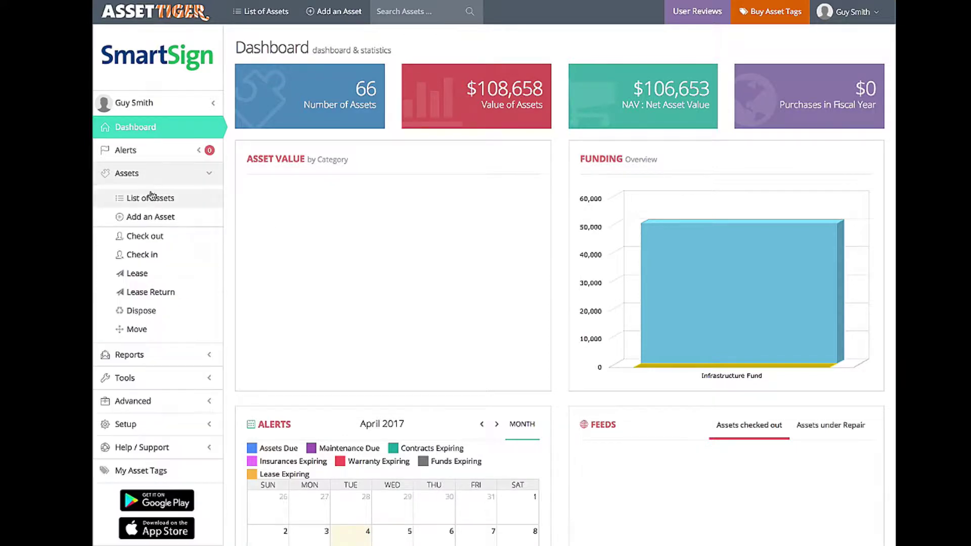
click(153, 199)
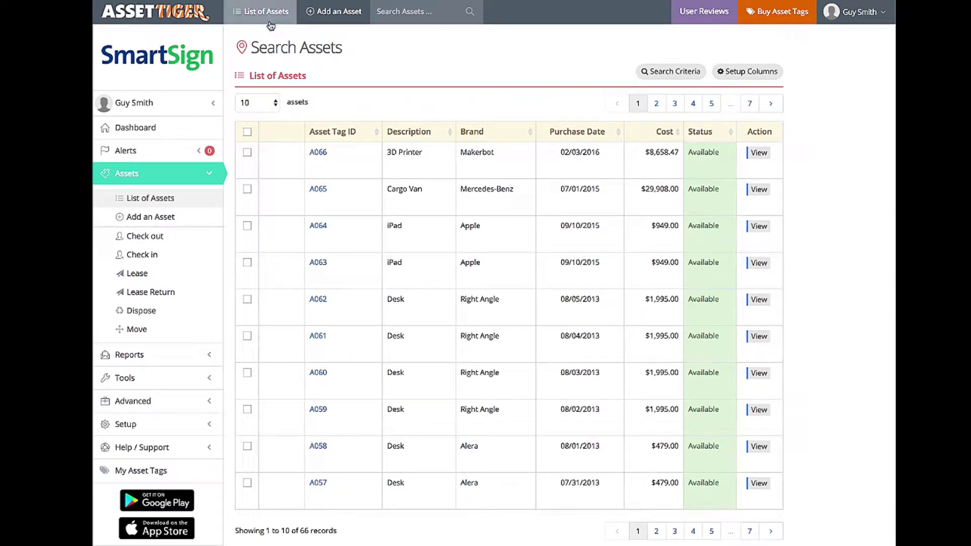
click(269, 15)
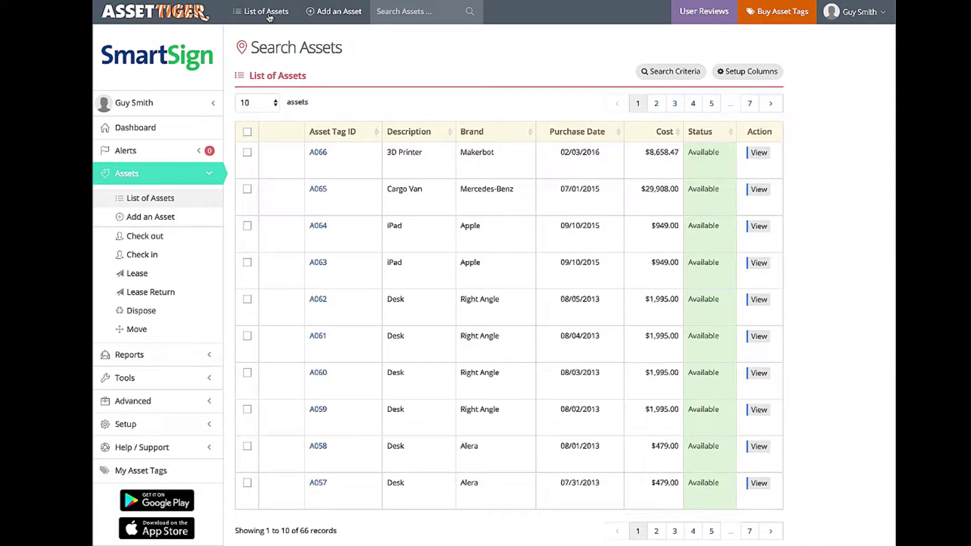
click(451, 133)
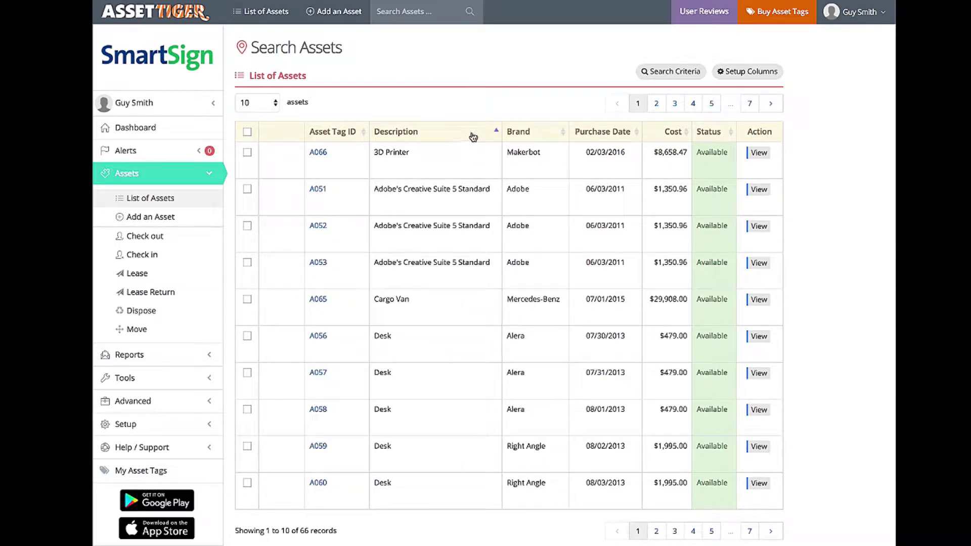
click(498, 133)
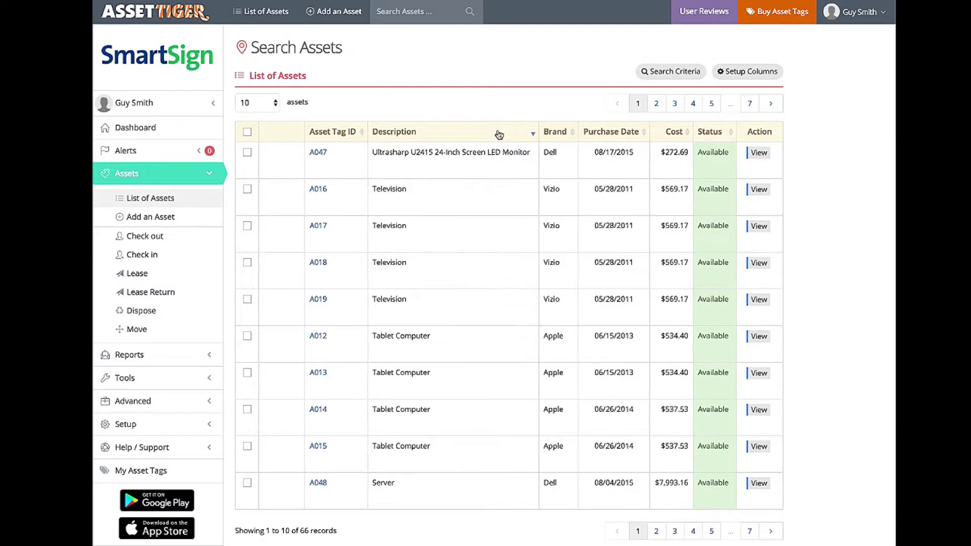
click(363, 135)
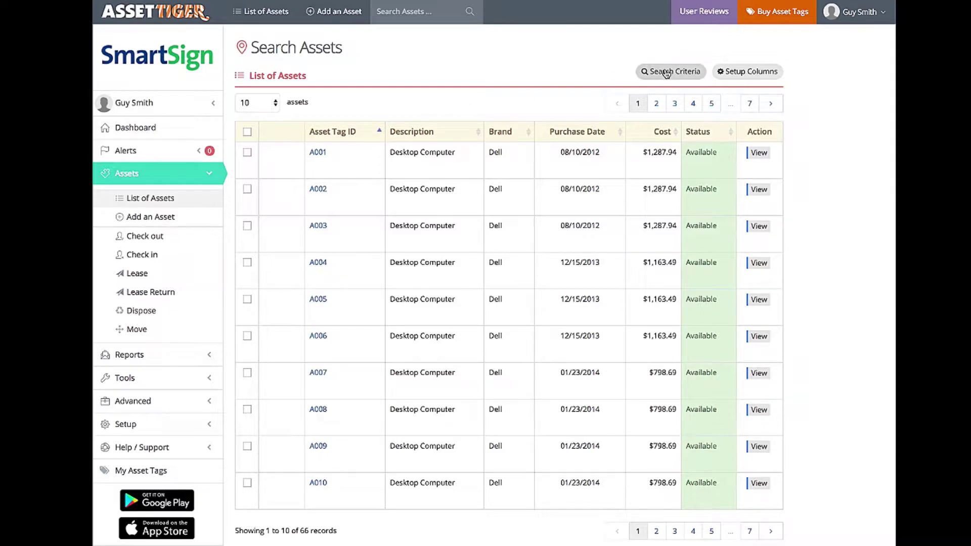
- Page forward to the A031–A040 page and open laptop A036's details
click(776, 533)
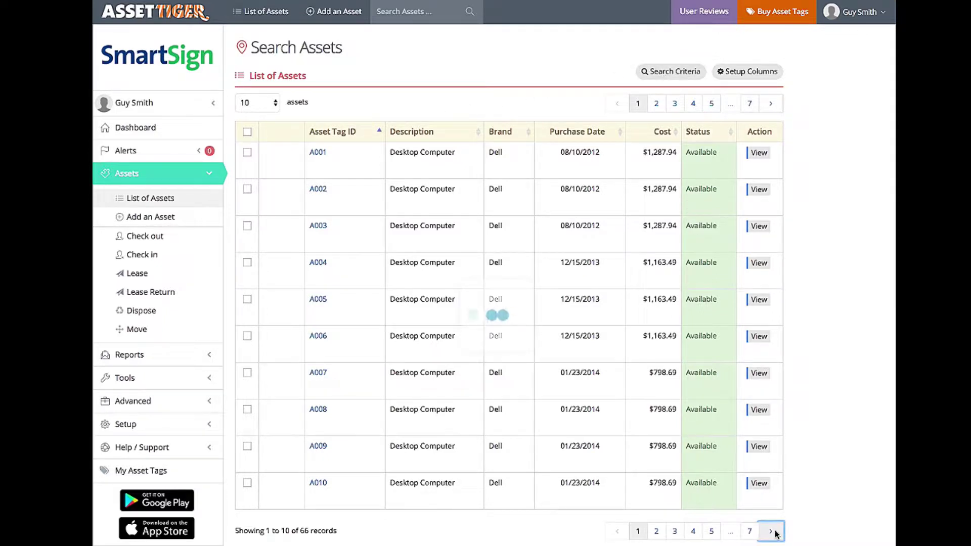
click(775, 532)
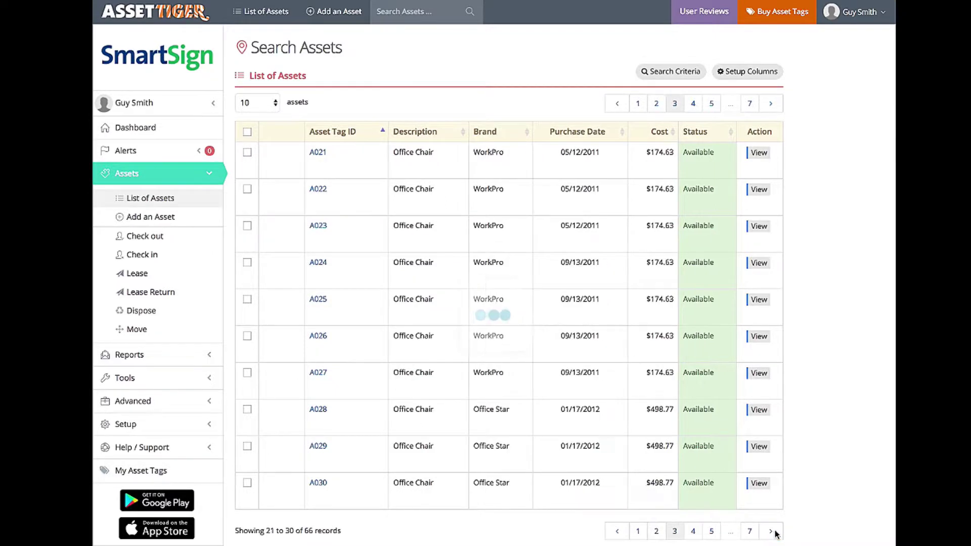
click(776, 533)
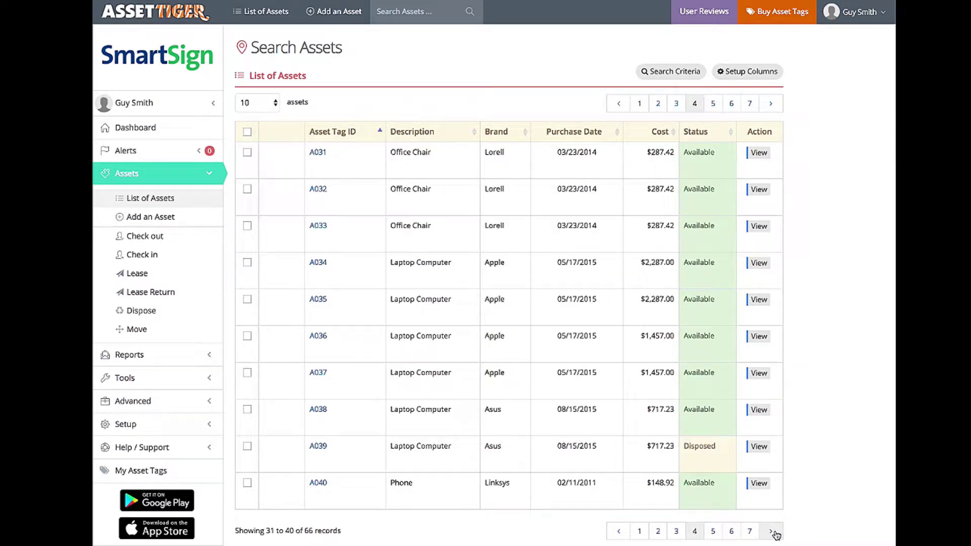
click(760, 337)
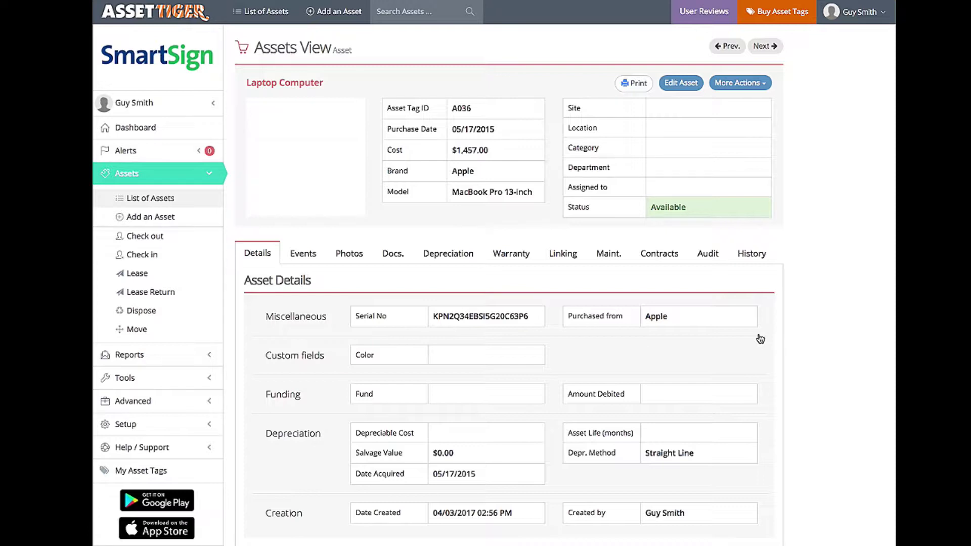
- Check out laptop A036, with no due date, to the employee found by searching 'ma'
click(753, 87)
click(753, 107)
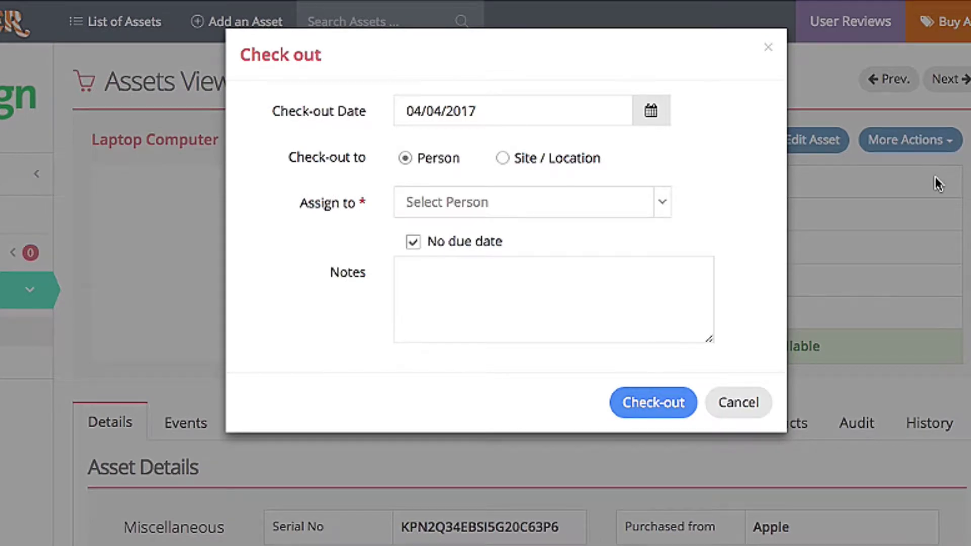
click(576, 203)
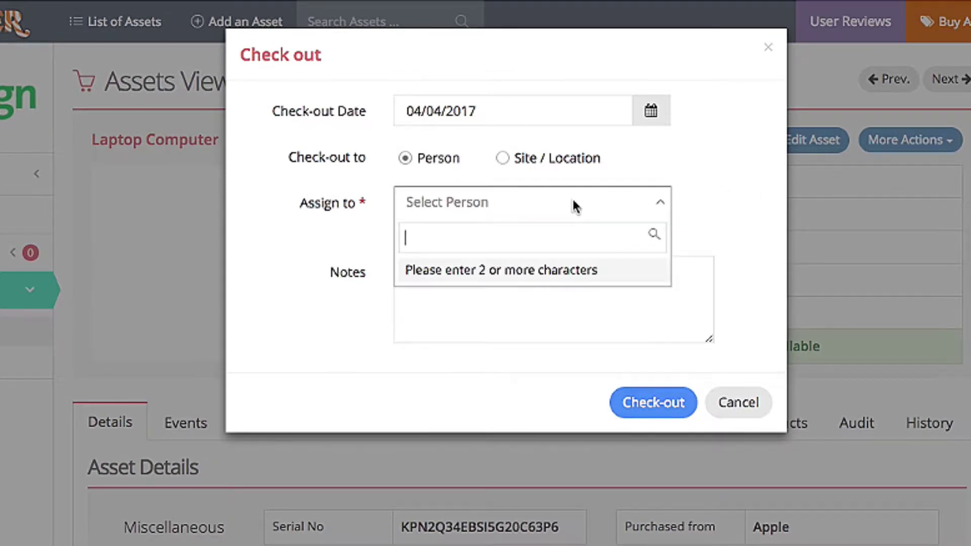
text(ma)
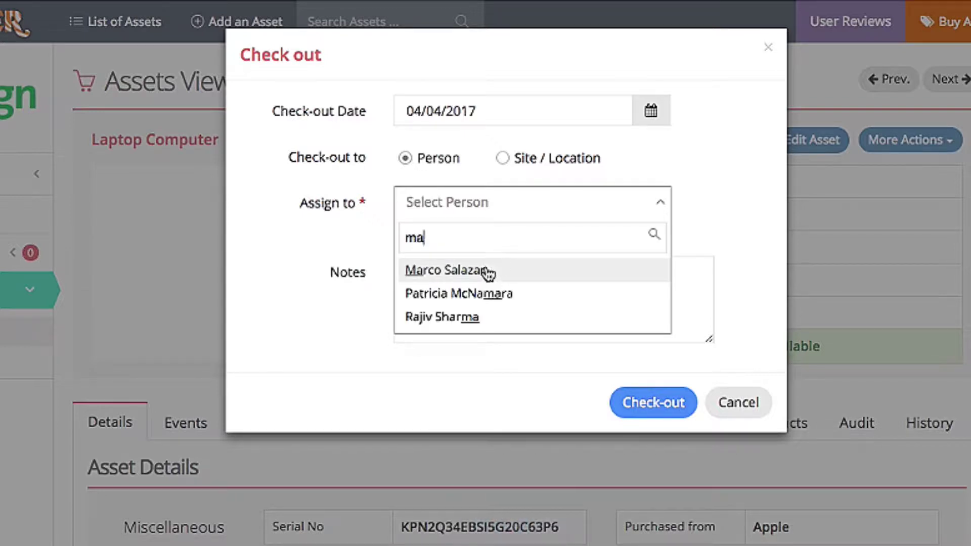
click(487, 272)
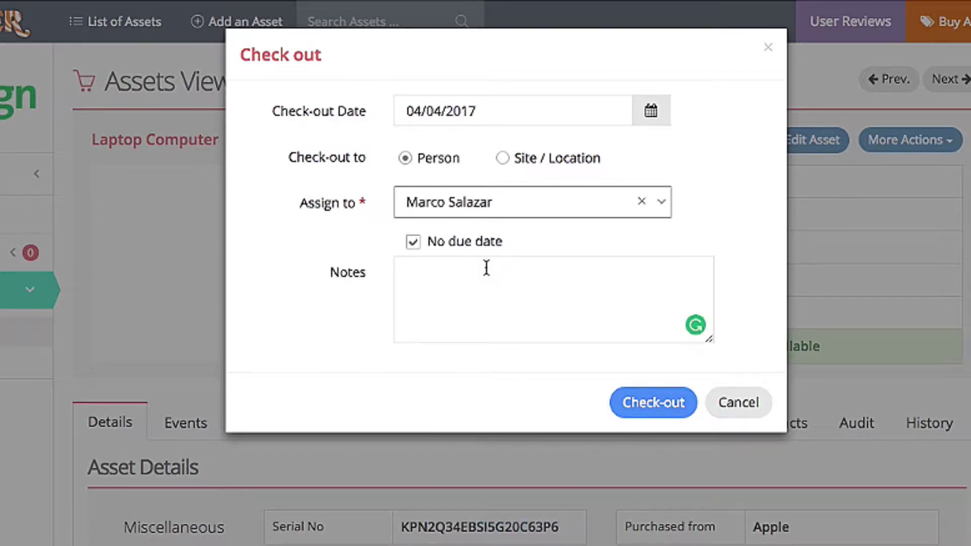
click(645, 411)
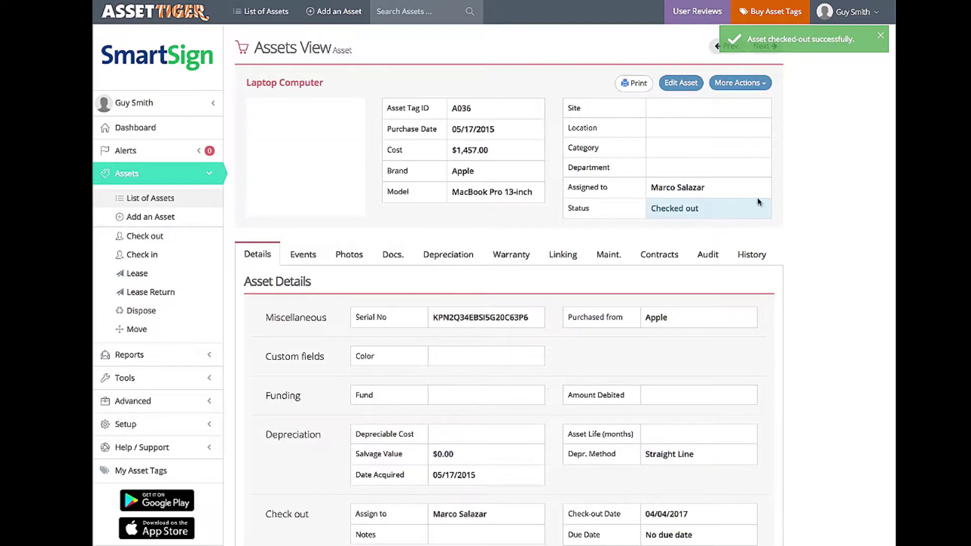
- Edit the asset's model to MacBook Pro 15-inch and its colour to Grey
click(691, 87)
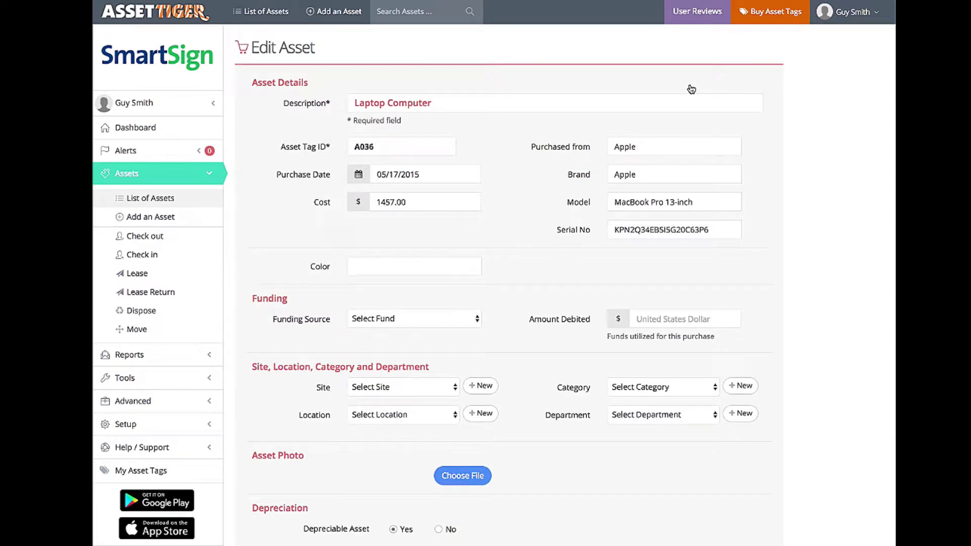
click(672, 203)
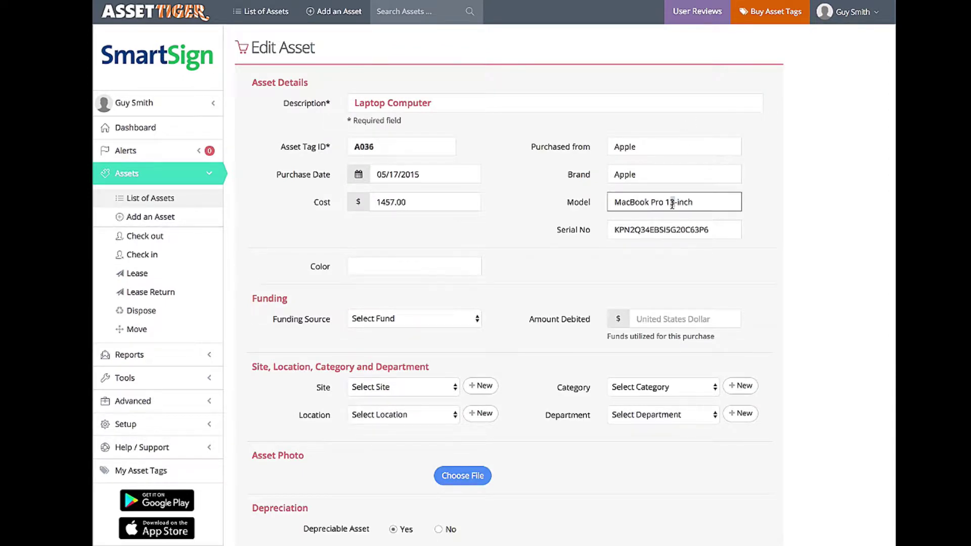
key(BackSpace)
text(5)
click(398, 270)
text(Grey)
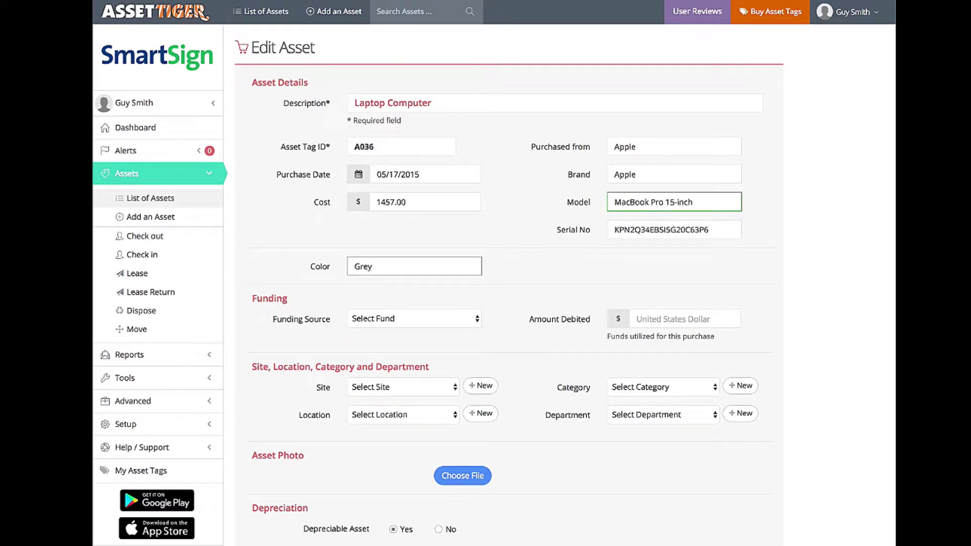
- Set the funding source to Infrastructure Fund with 1457 as the amount debited
click(444, 318)
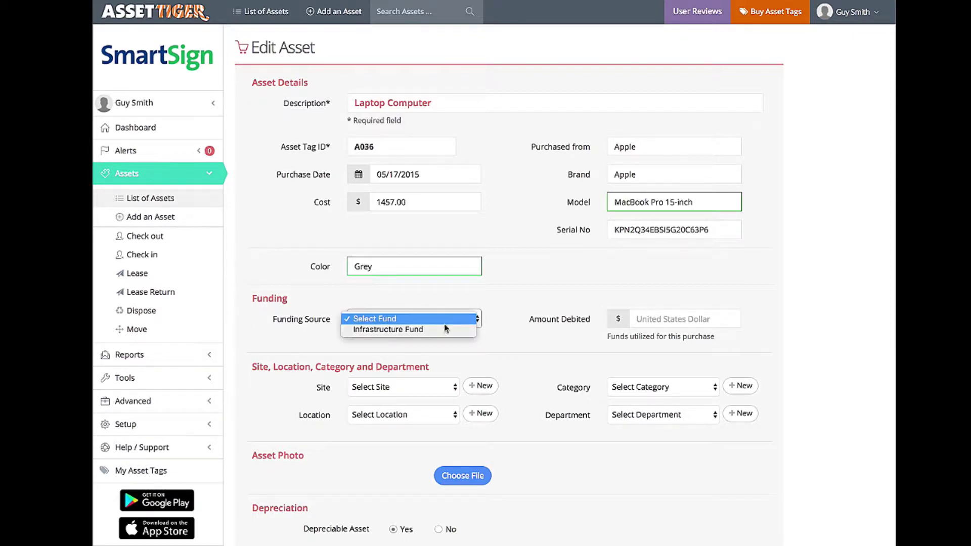
click(444, 331)
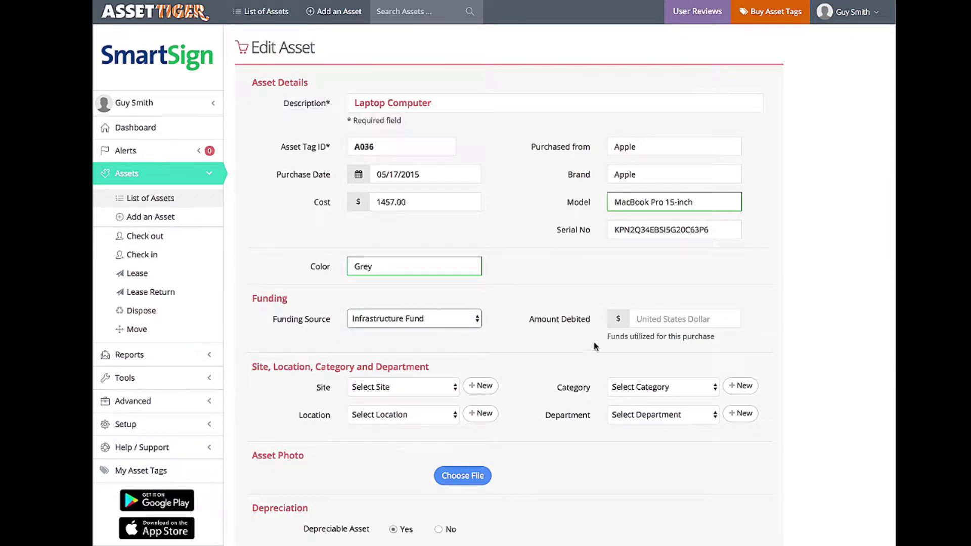
click(661, 322)
text(1457)
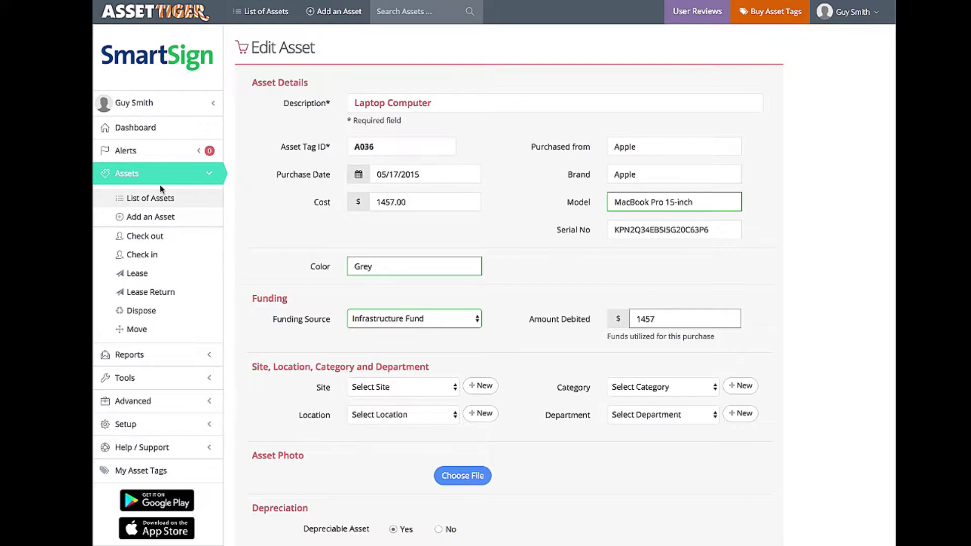
click(145, 181)
click(149, 245)
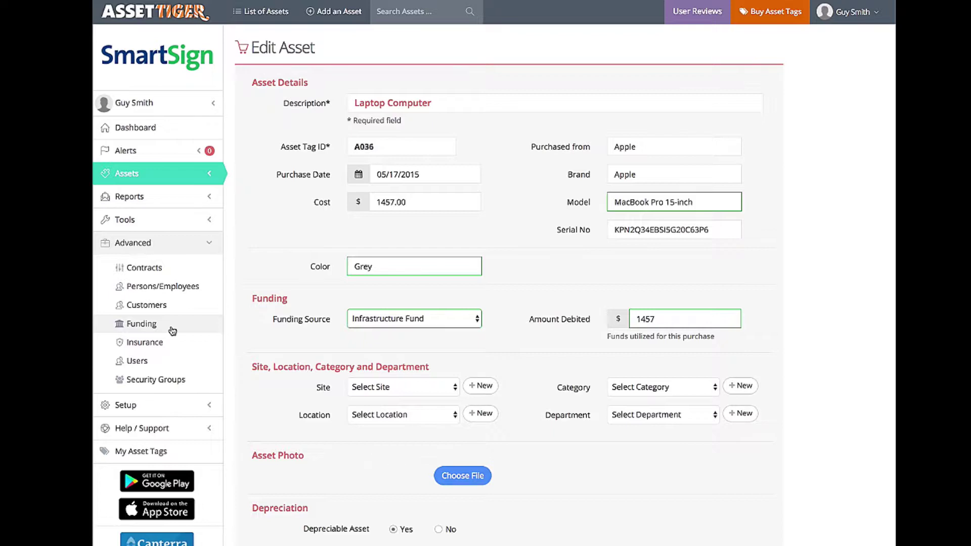
click(172, 246)
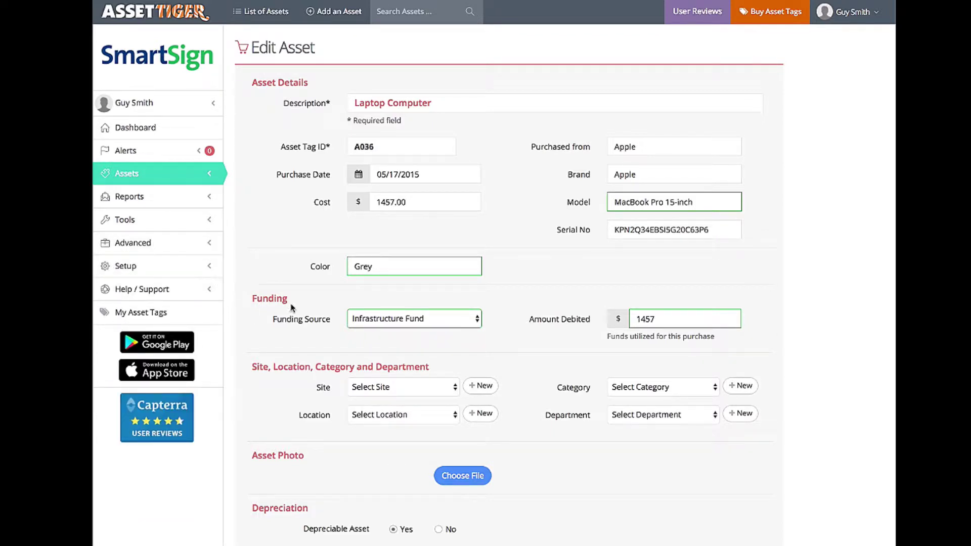
- Set site Brooklyn Office, location Cabinet, category Computer equipment and department Sales
click(431, 389)
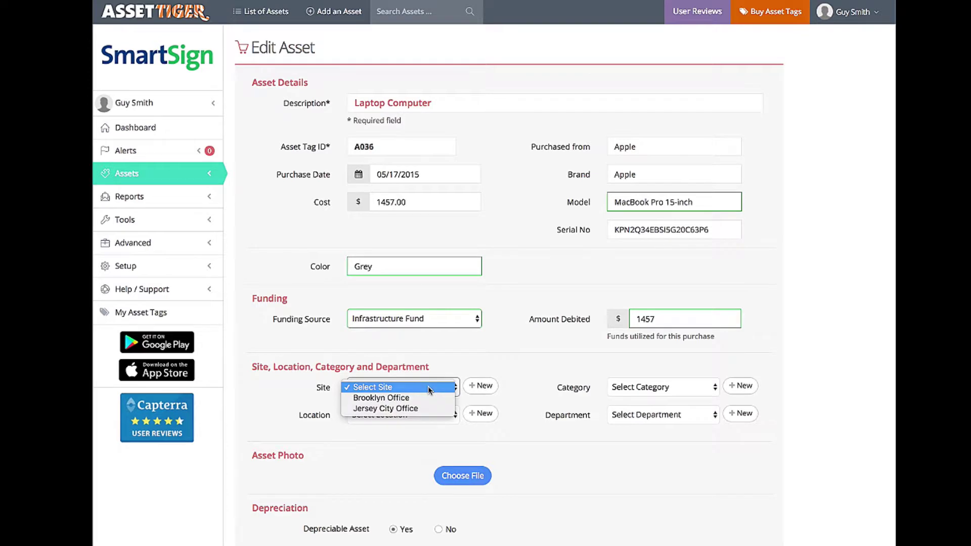
click(426, 398)
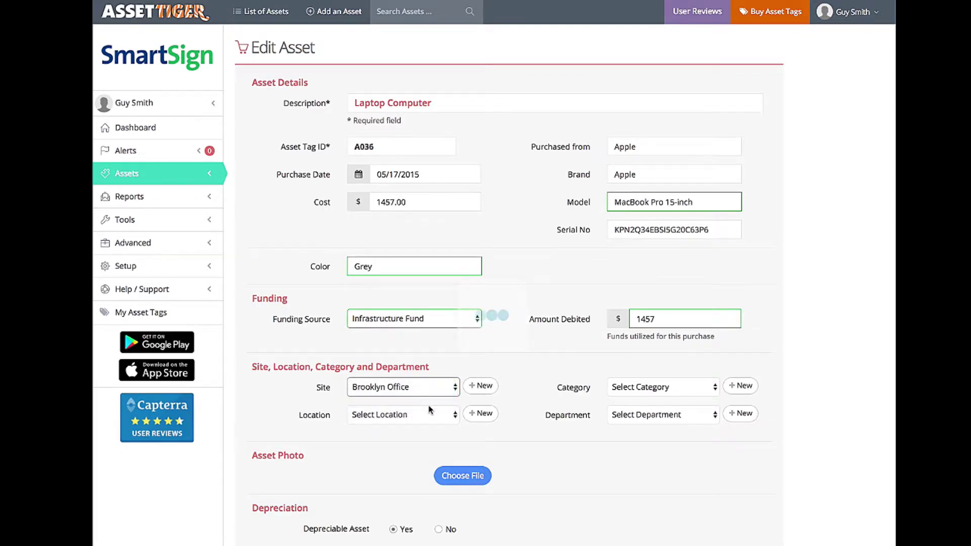
click(440, 419)
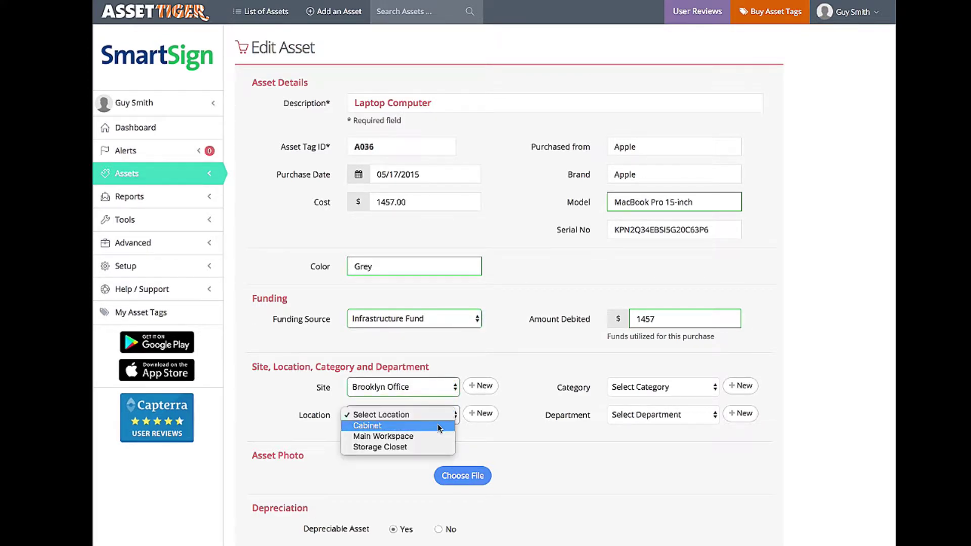
click(439, 428)
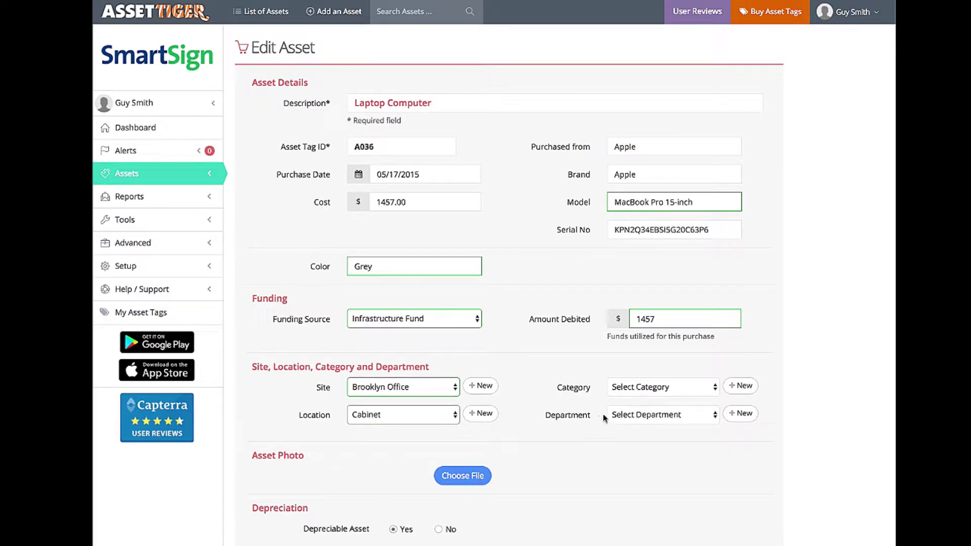
click(673, 390)
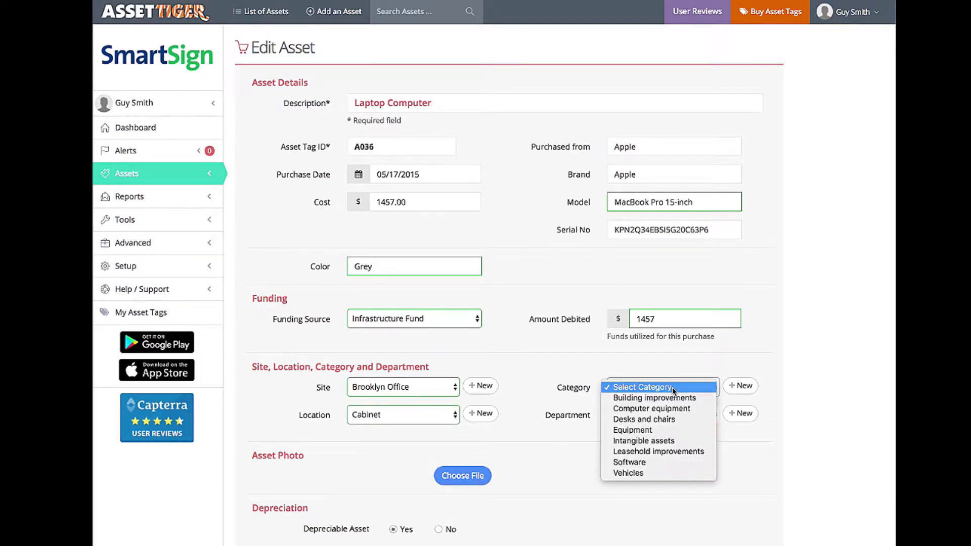
click(675, 407)
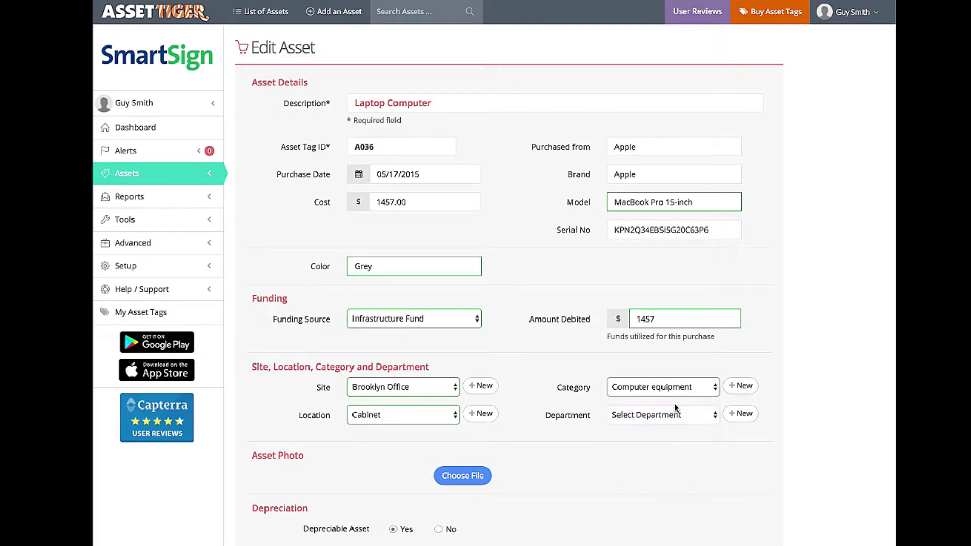
click(671, 415)
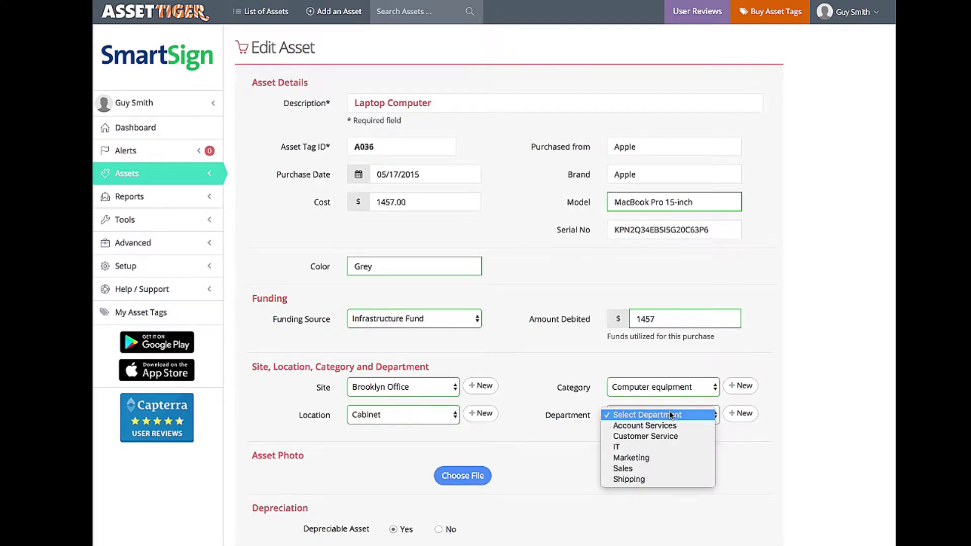
click(681, 470)
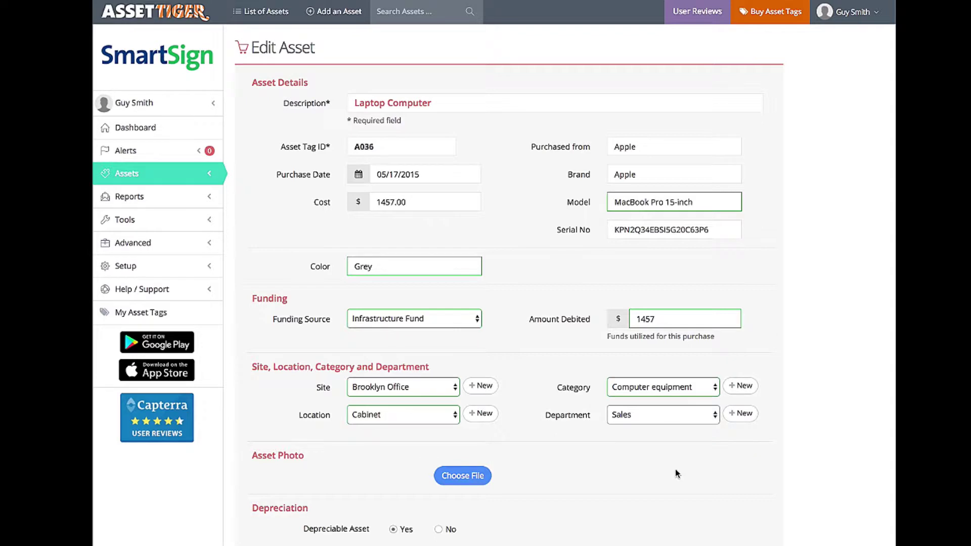
click(154, 273)
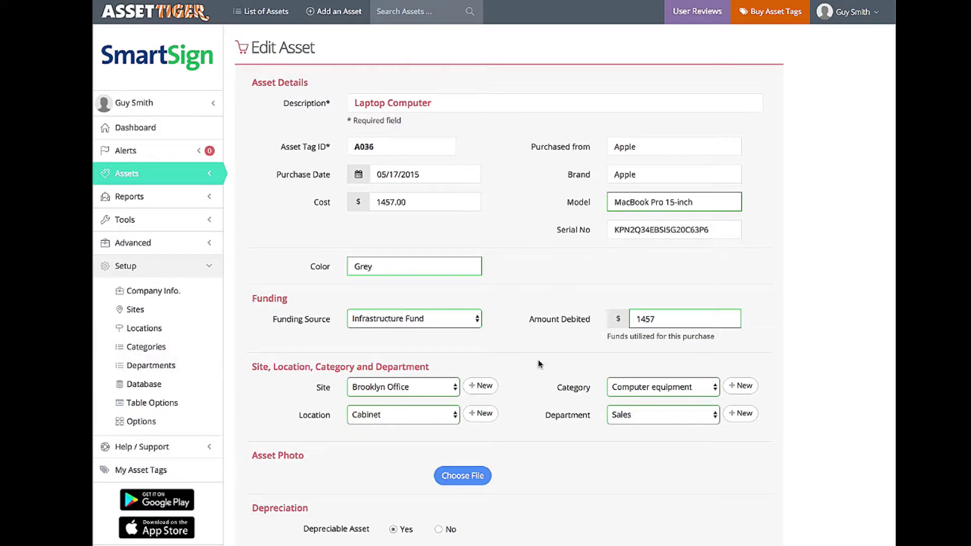
- Enter depreciable cost 1457, salvage value 25.00 and a 48-month life, keeping Straight Line depreciation
scroll(798, 328, down, 2)
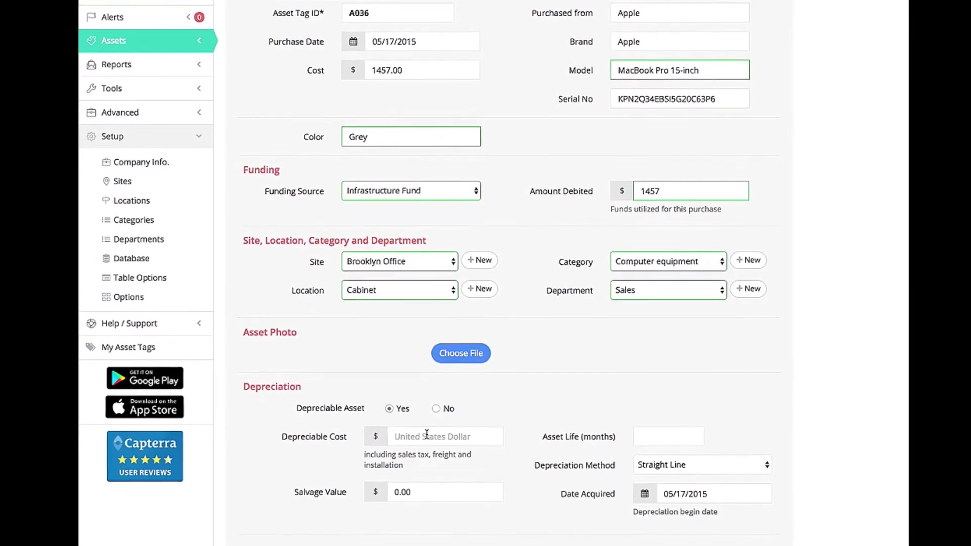
click(423, 420)
text(1457)
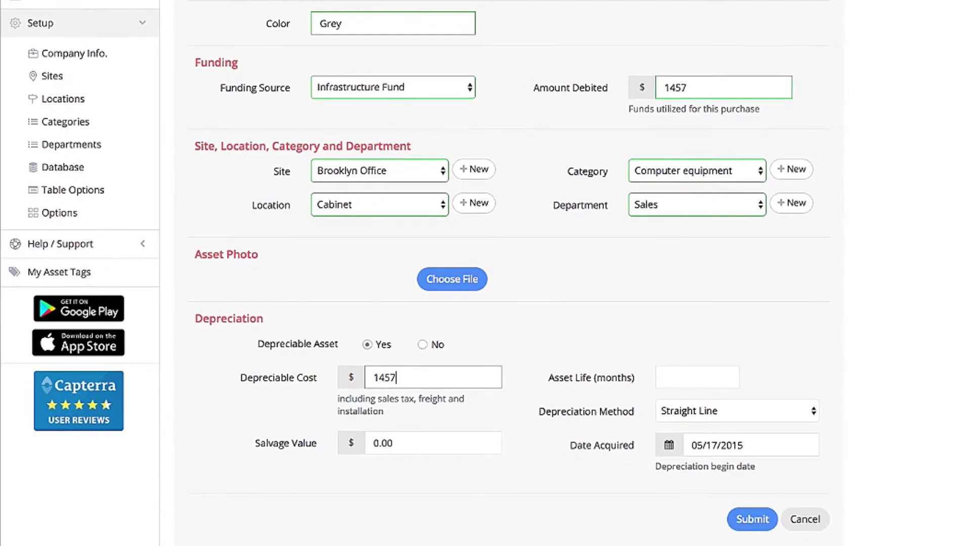
click(377, 443)
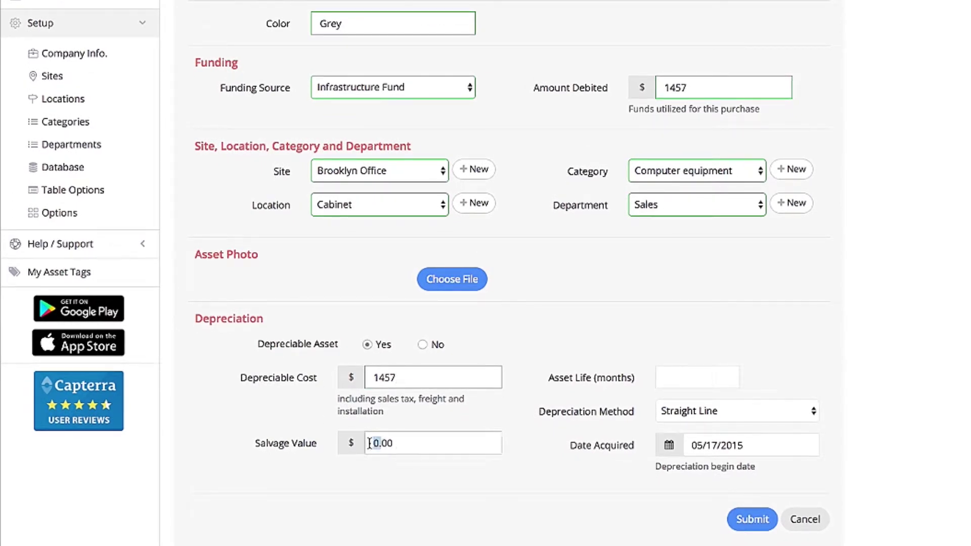
text(25.00)
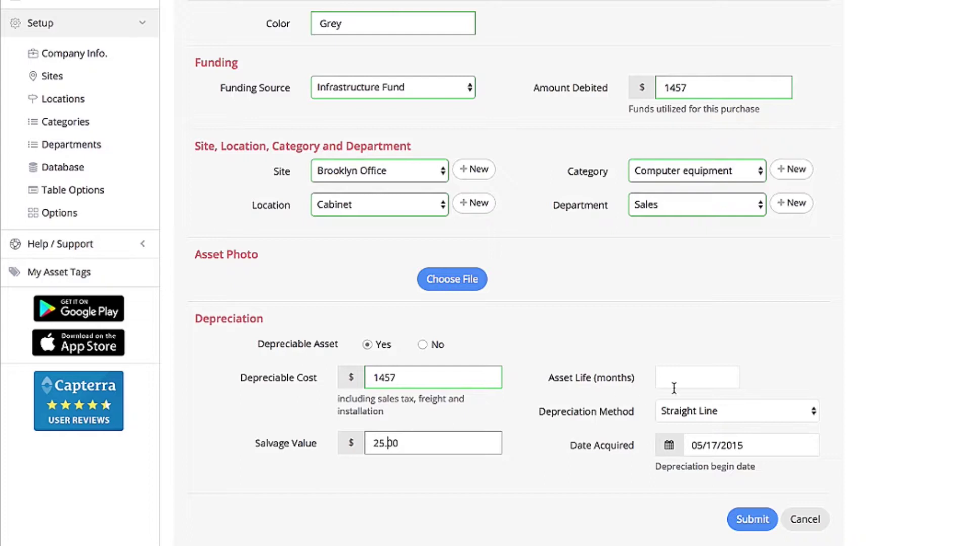
click(709, 376)
text(48)
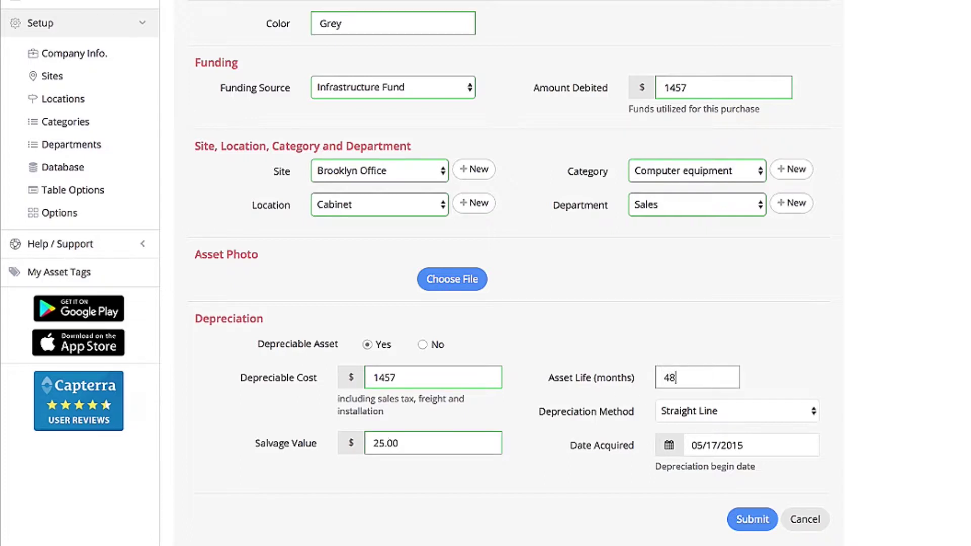
click(794, 413)
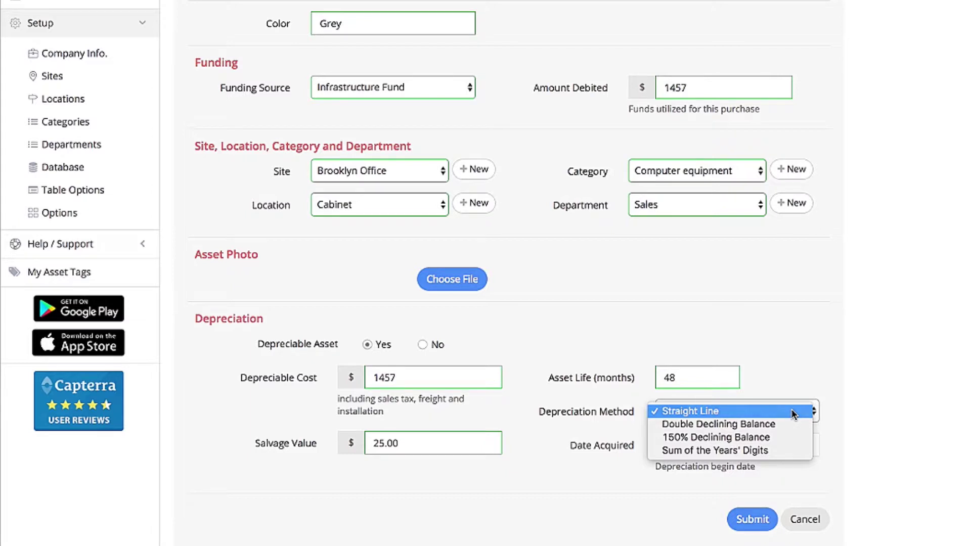
click(793, 413)
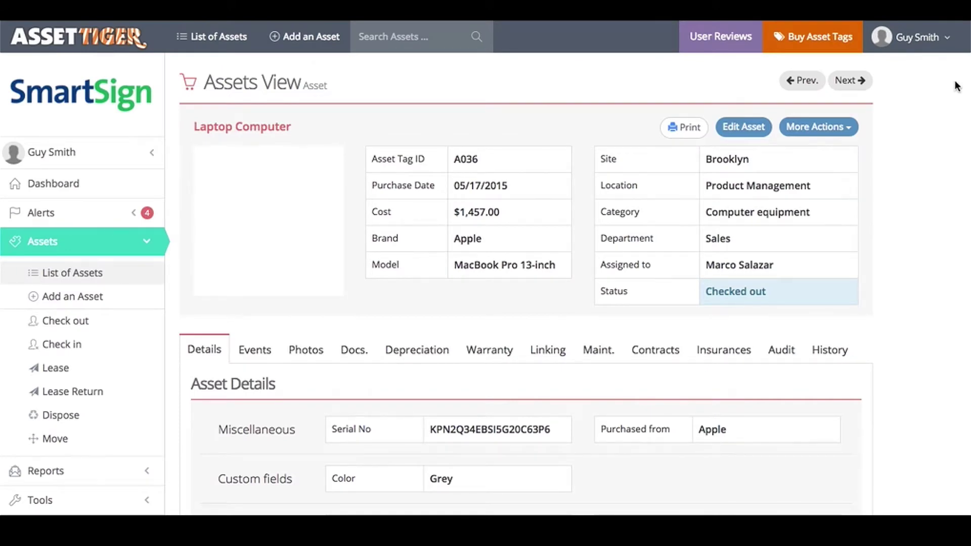
scroll(958, 86, down, 5)
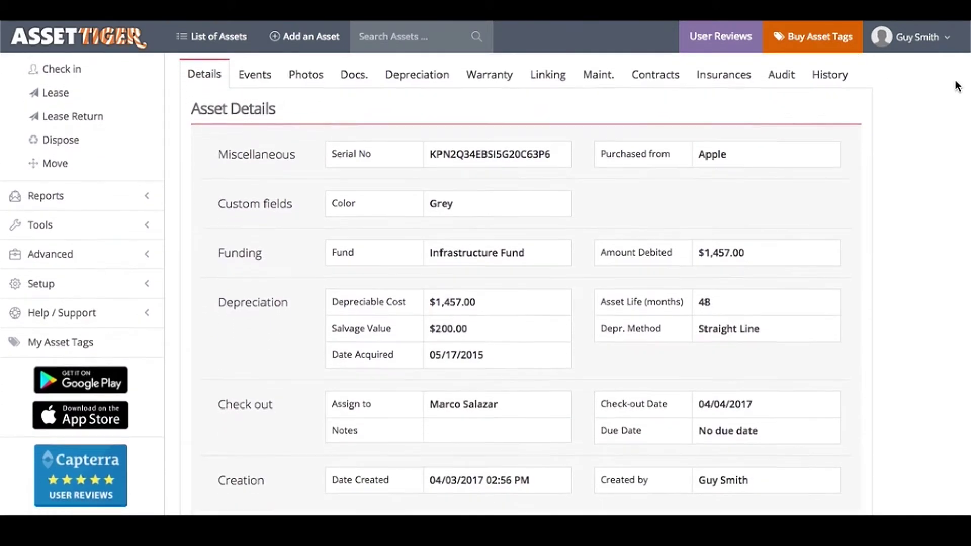
- Search the stock images for 'laptop' and set the silver laptop image as A036's photo
click(290, 74)
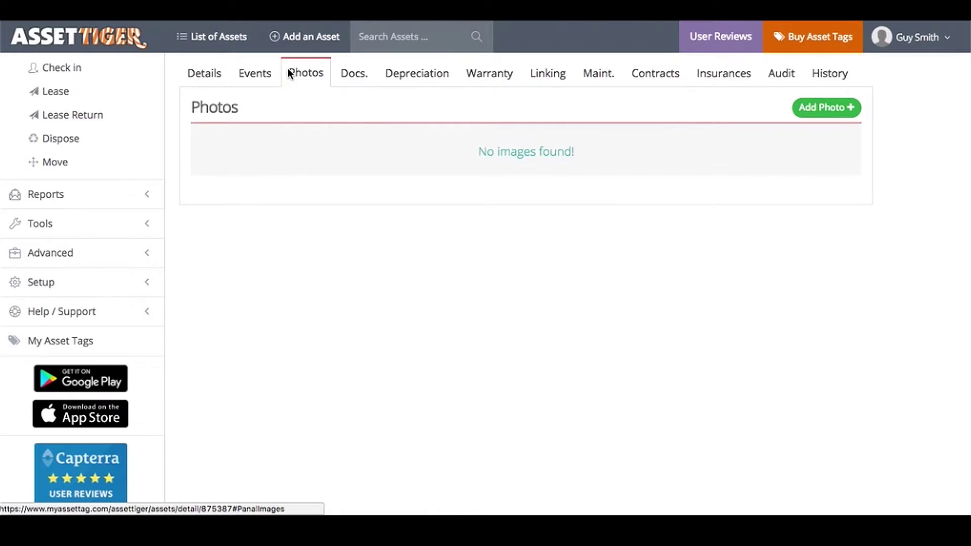
click(825, 109)
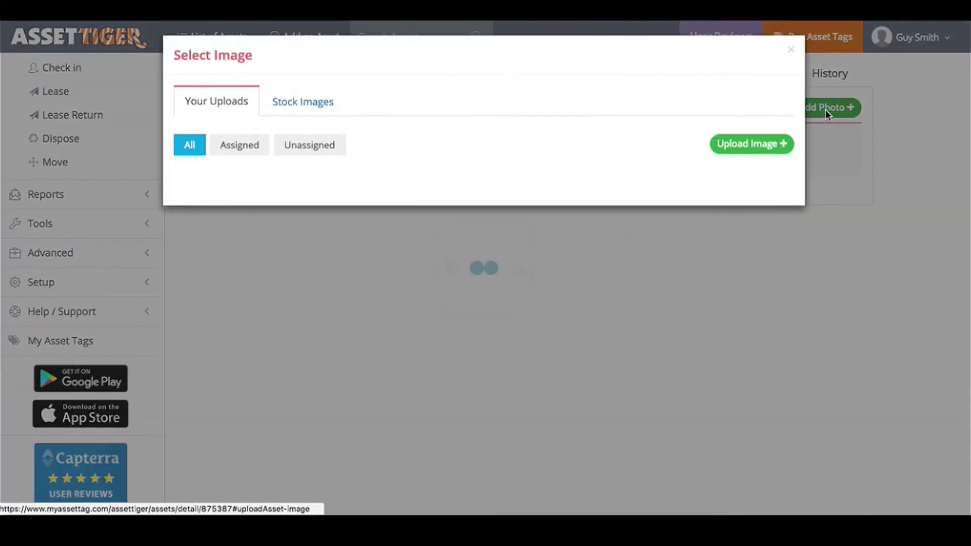
click(327, 108)
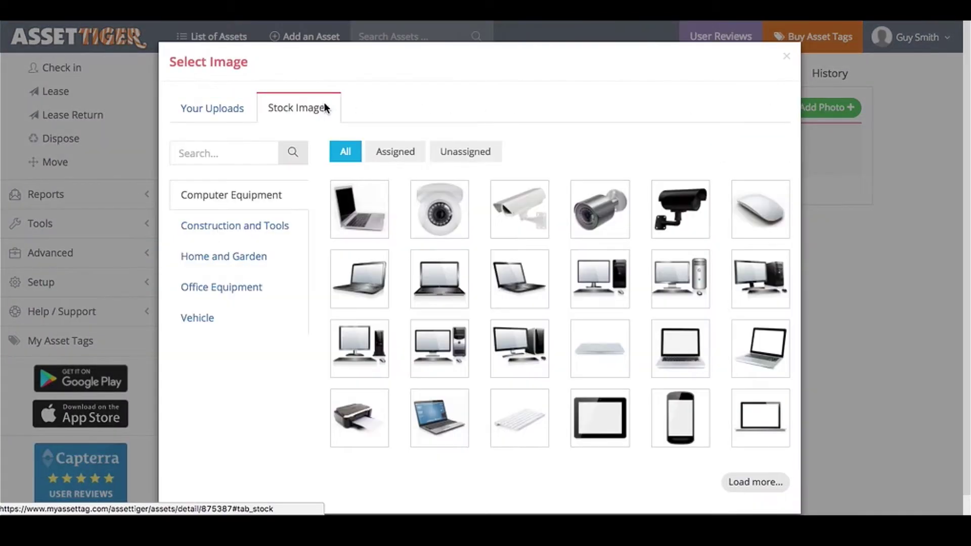
click(753, 483)
scroll(718, 384, down, 5)
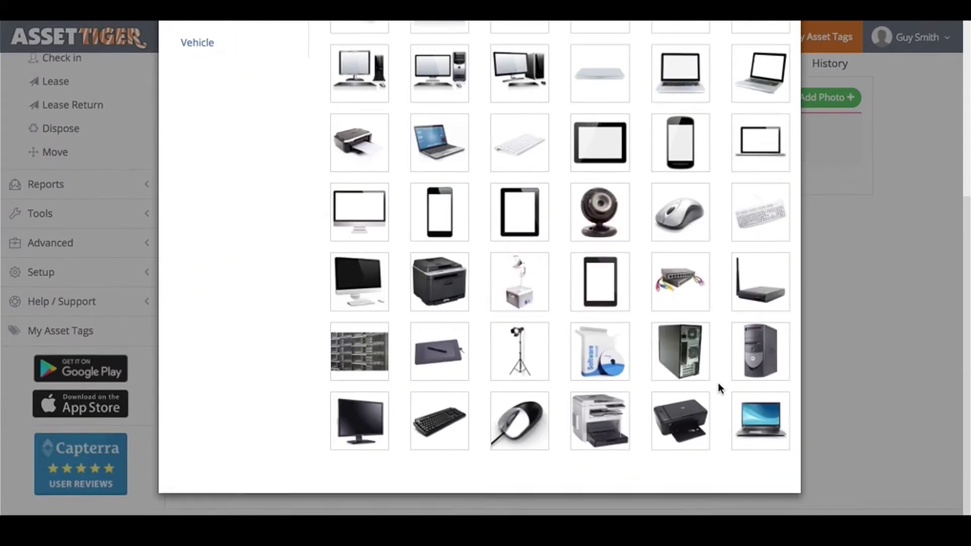
scroll(719, 390, up, 5)
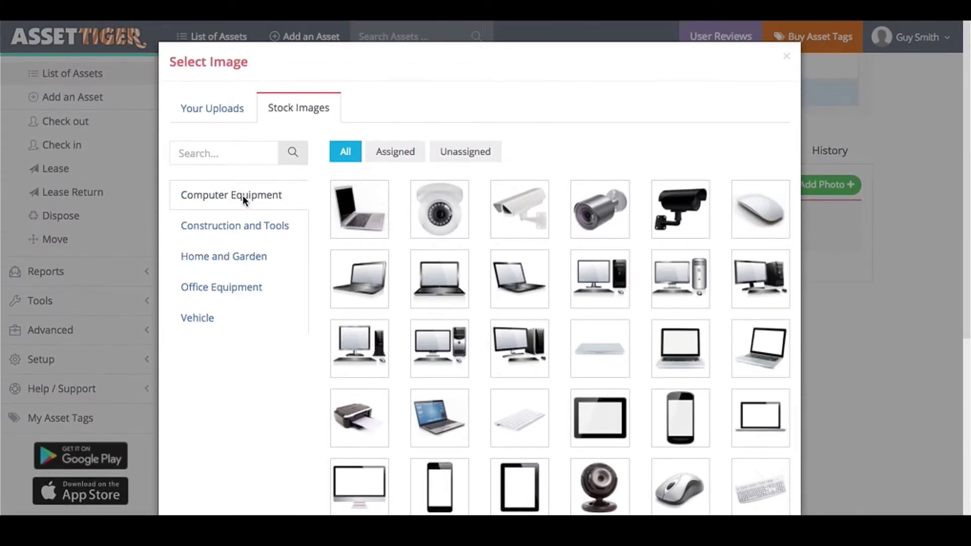
click(216, 154)
text(laptop)
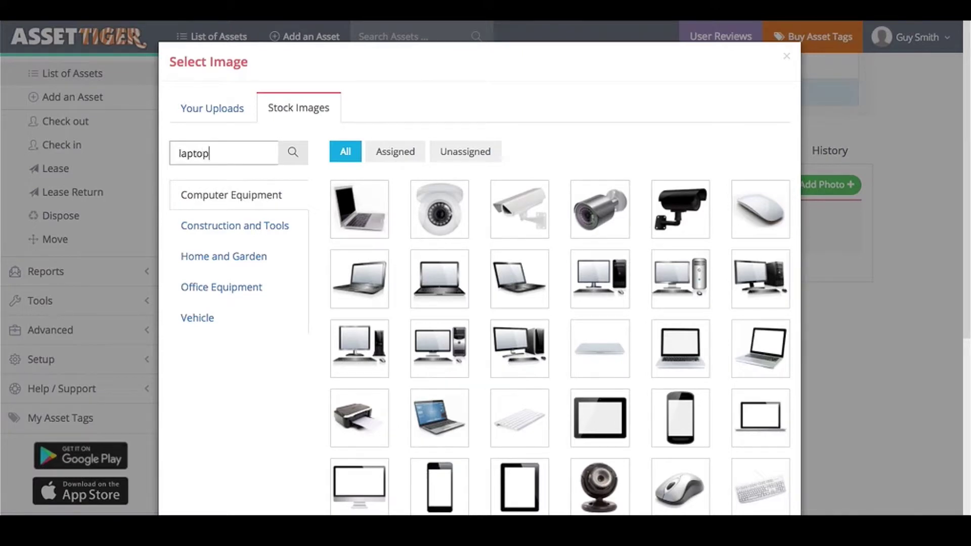
click(305, 157)
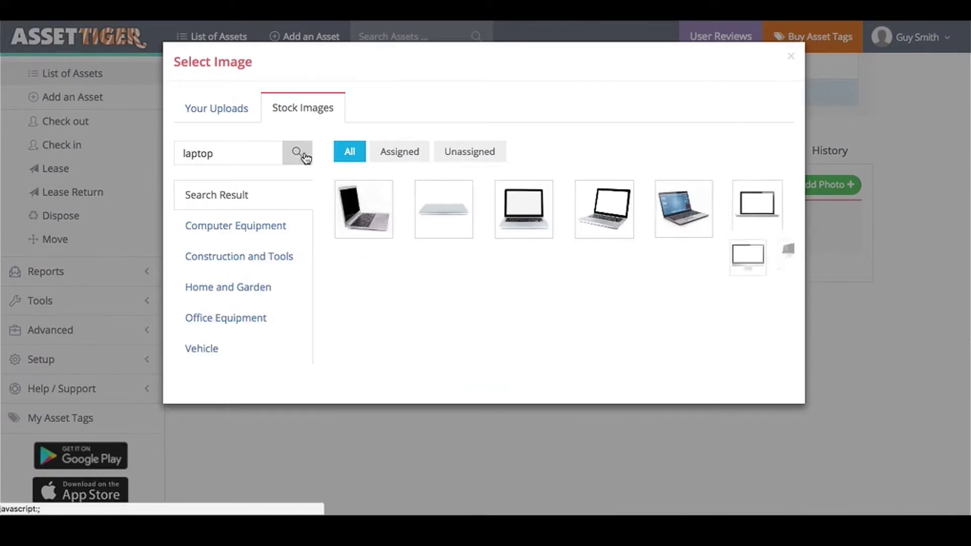
click(602, 220)
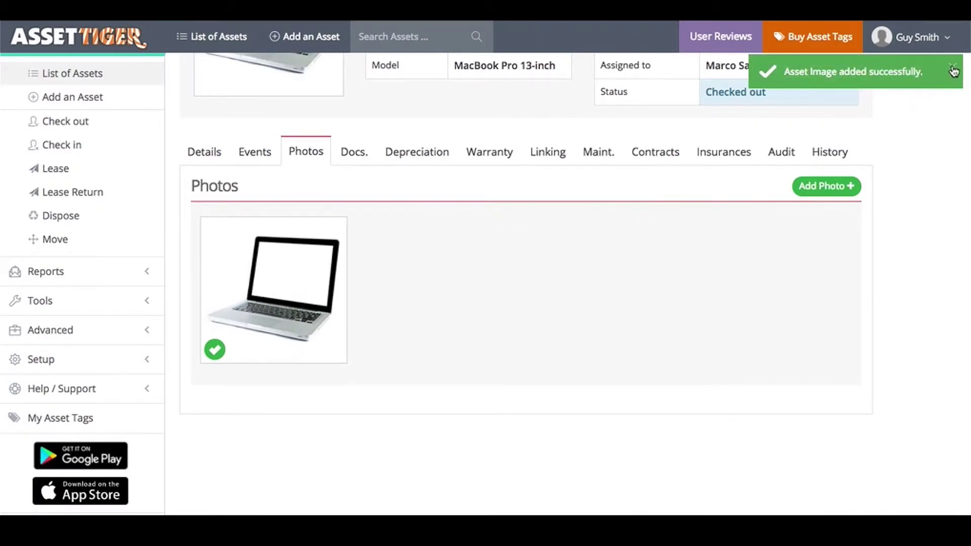
click(953, 67)
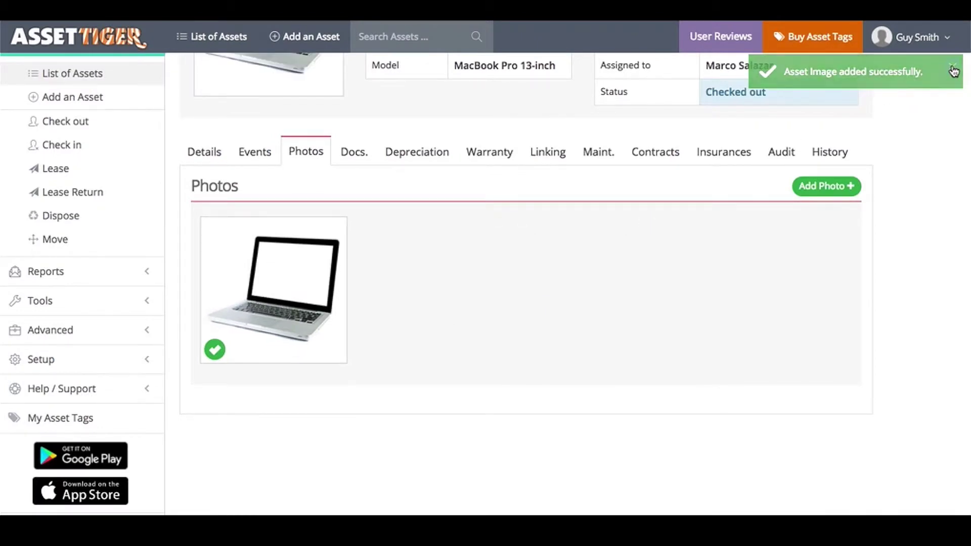
- Add a document titled 'AppleCare Document' using the file AppleCareProtPlanFacts.pdf
click(341, 152)
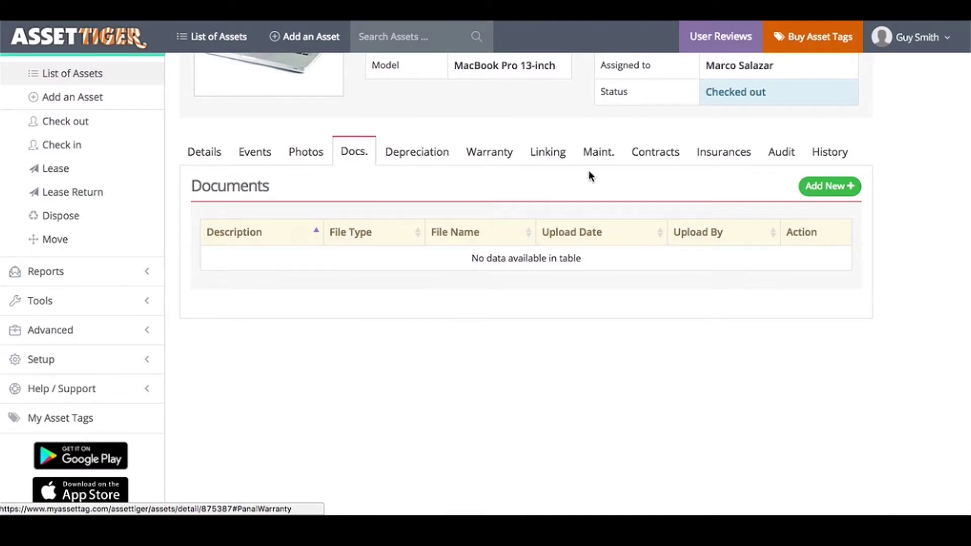
click(829, 187)
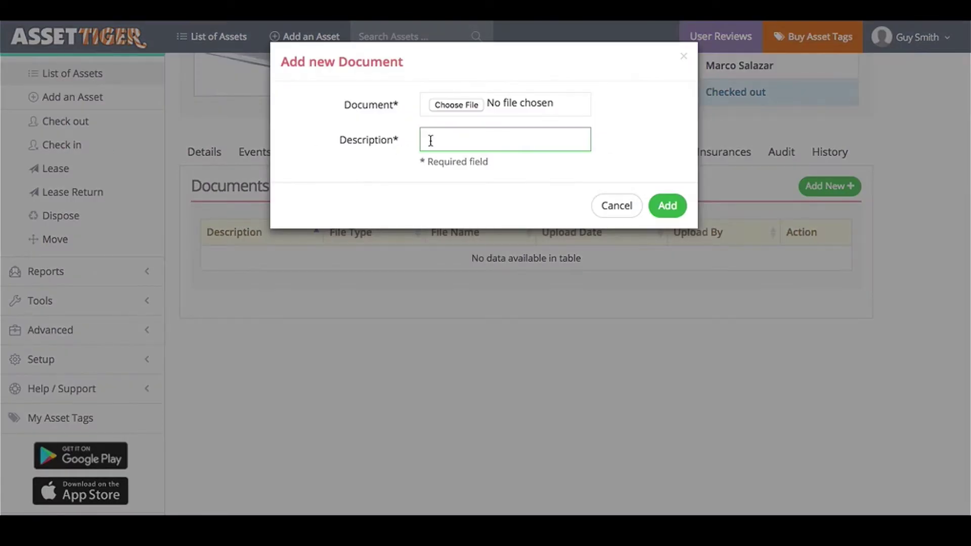
text(AppleCare Document)
click(442, 105)
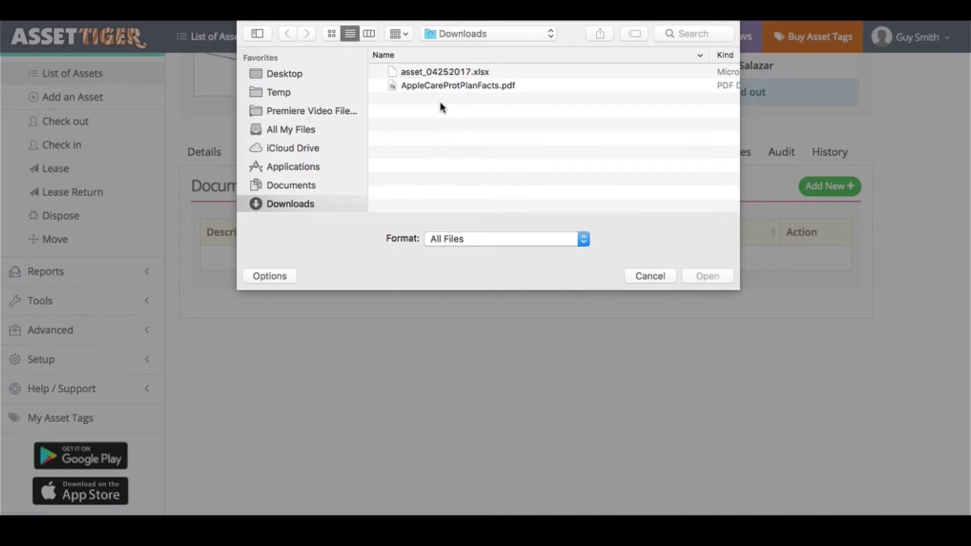
click(437, 86)
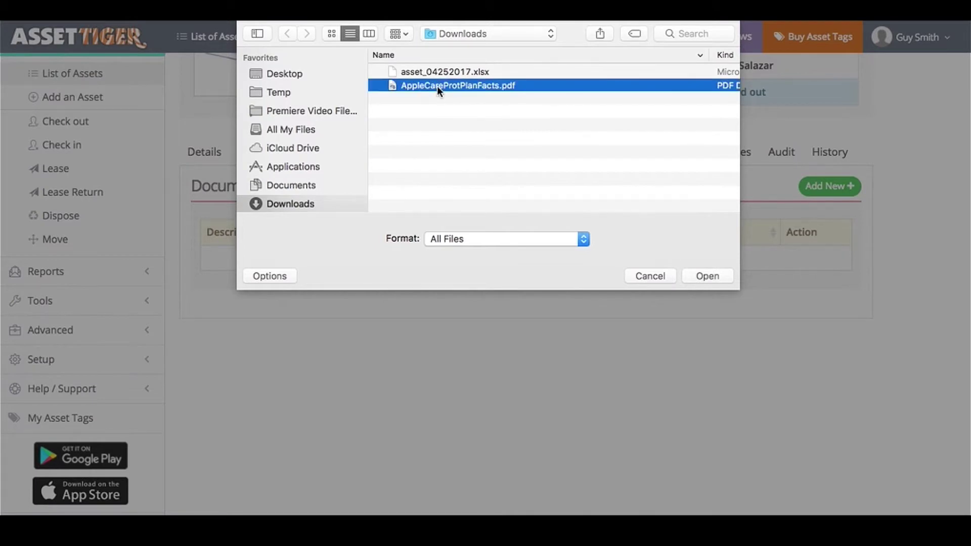
click(693, 276)
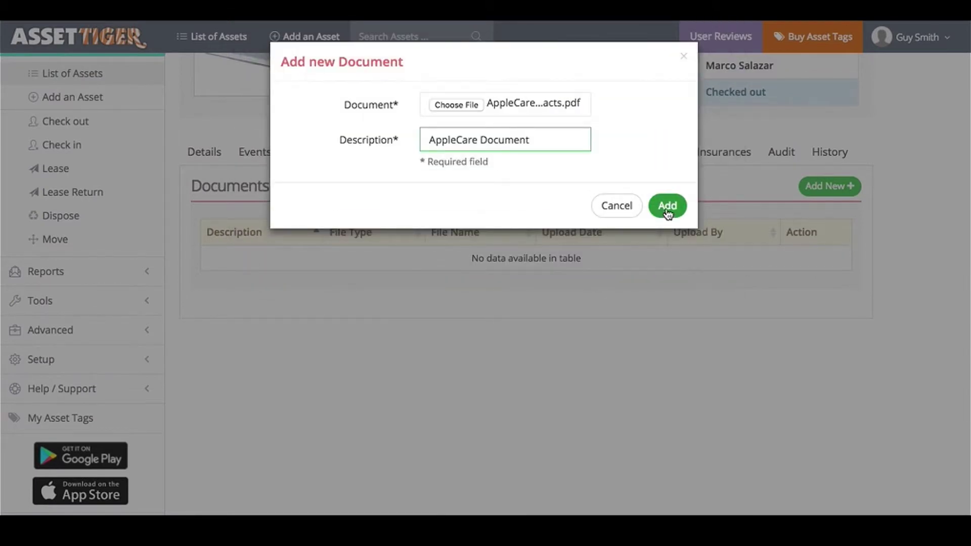
click(668, 210)
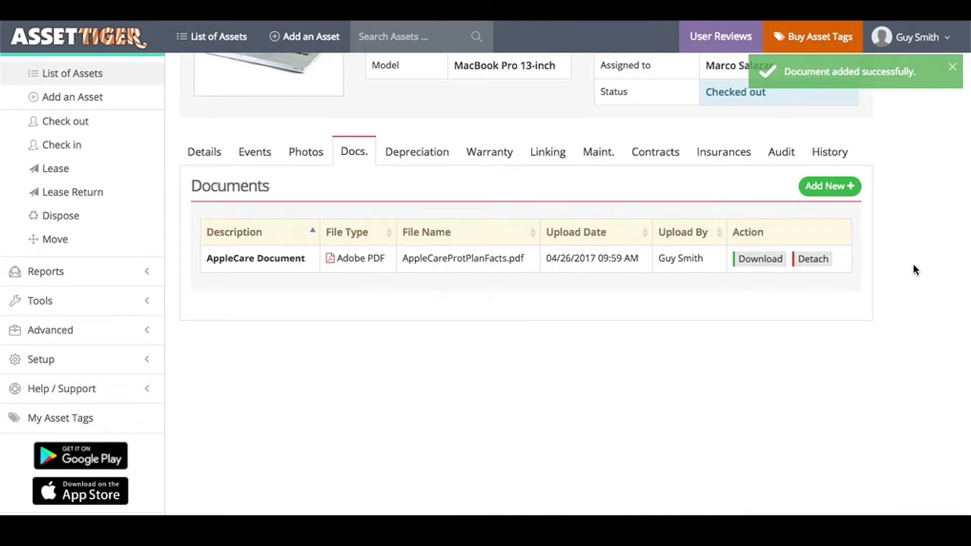
click(498, 155)
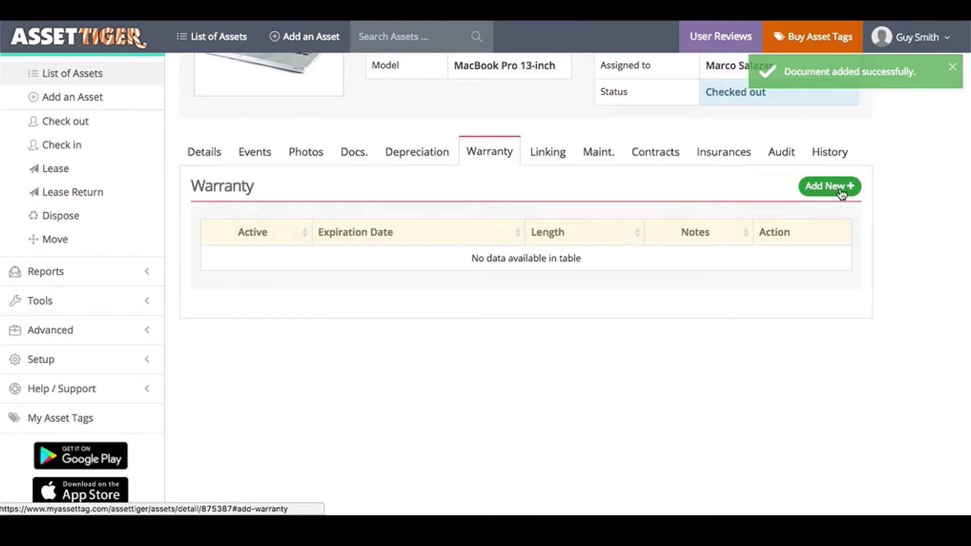
- Submit a new warranty with length 48 months and expiration date 04/01/2019
click(841, 194)
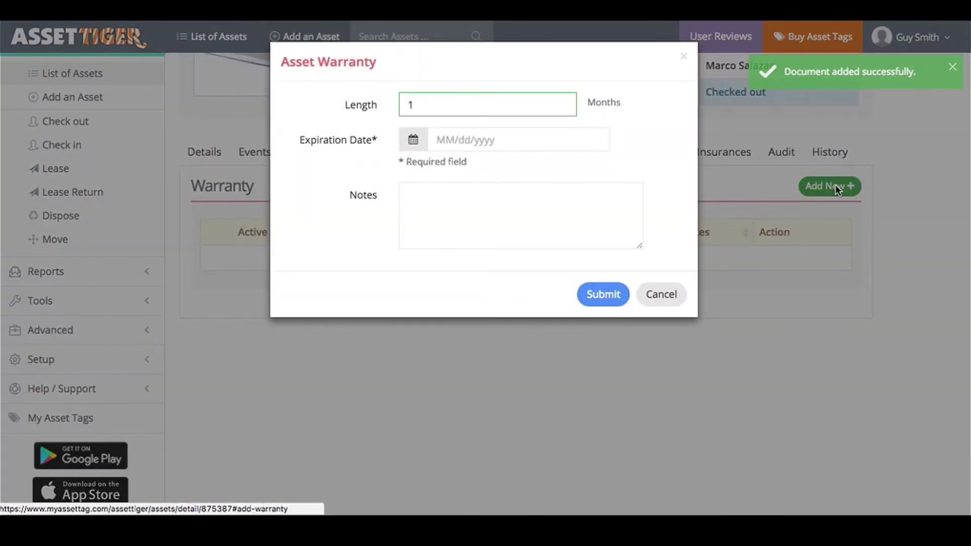
key(BackSpace)
text(48)
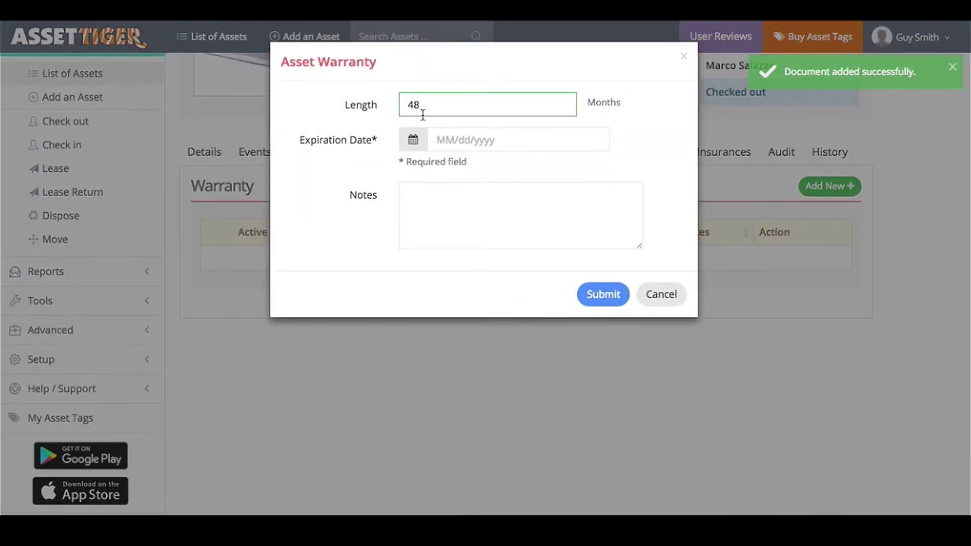
click(485, 140)
text(04/01)
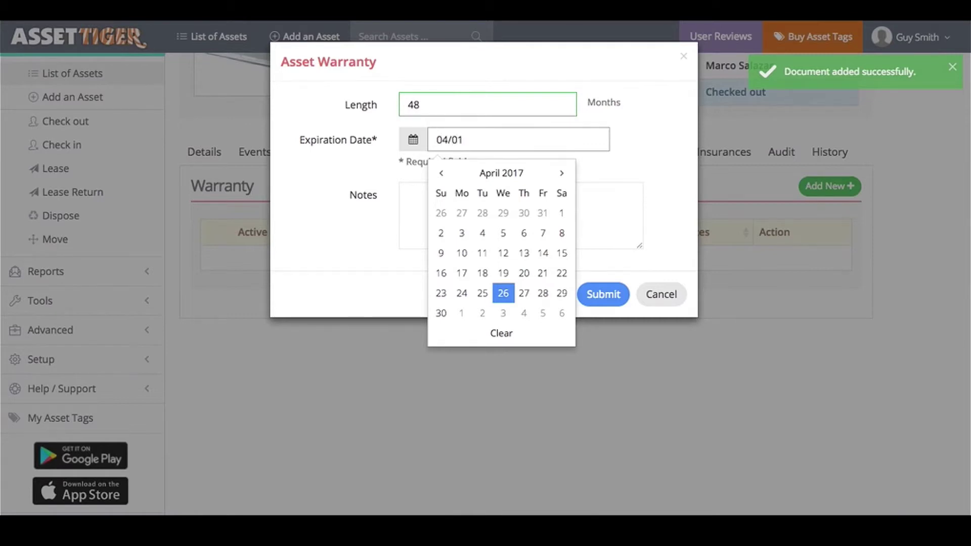
text(/2019)
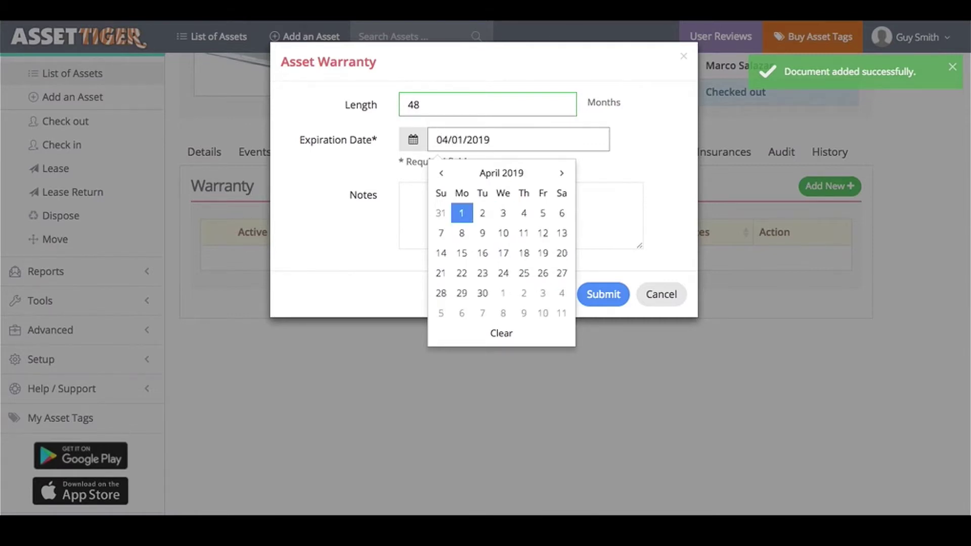
click(639, 144)
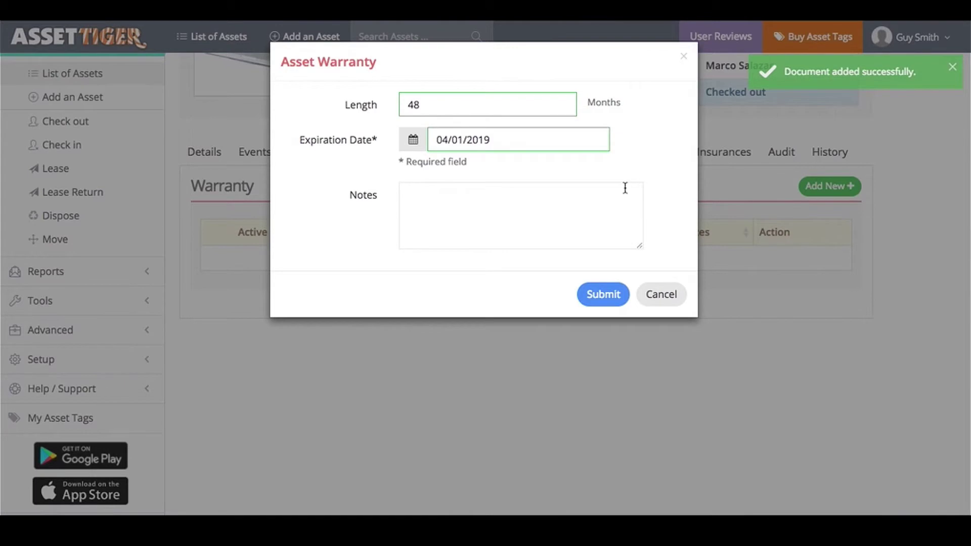
click(616, 294)
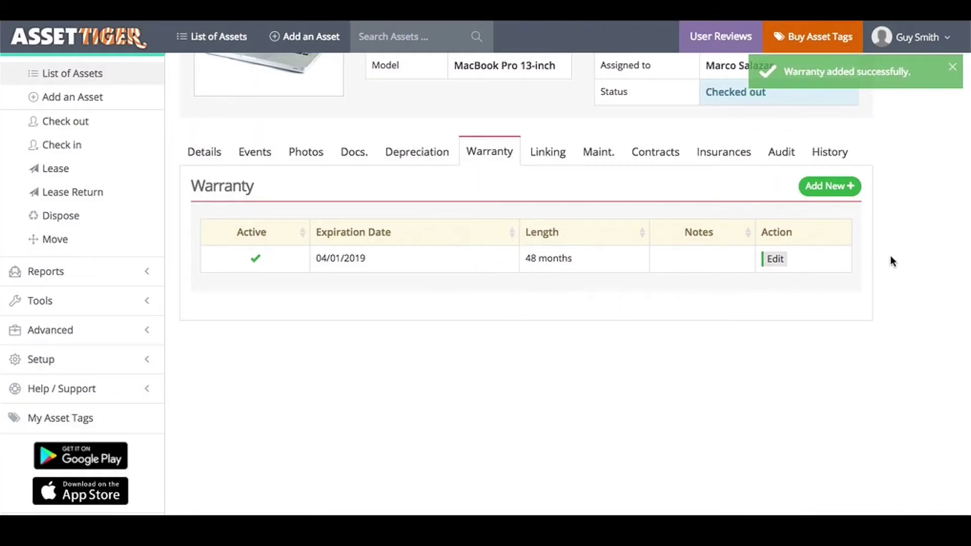
click(952, 67)
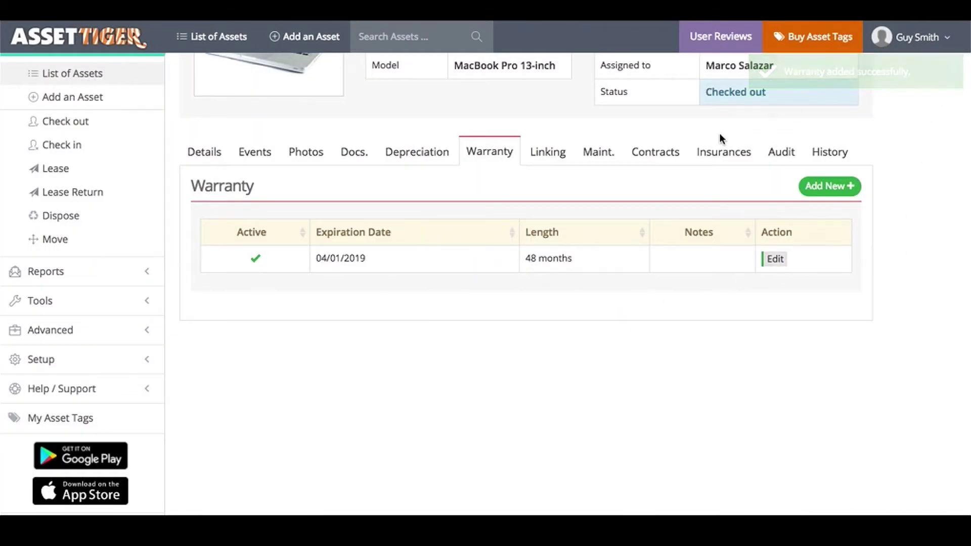
- Create a maintenance entry titled 'IT Check' due 06/01/2017 with status Scheduled
click(596, 157)
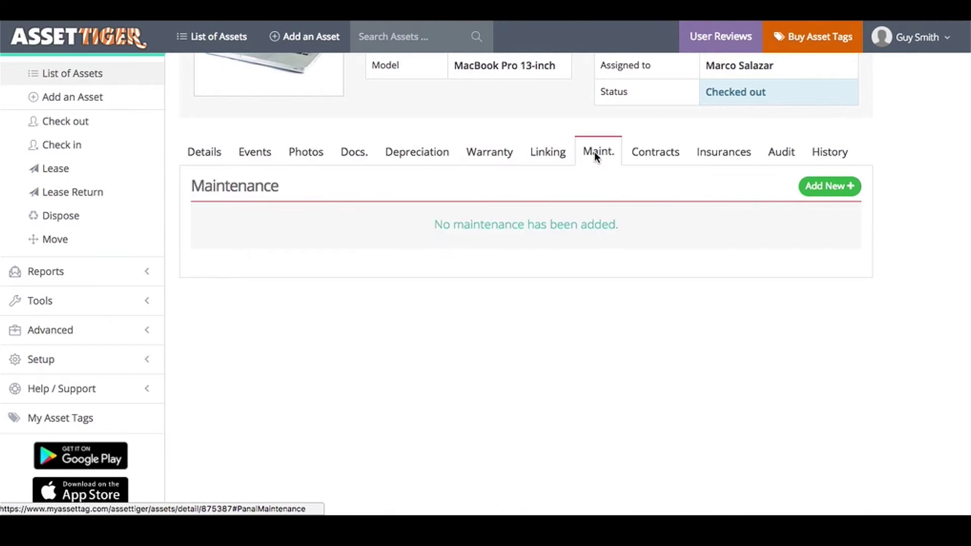
click(812, 187)
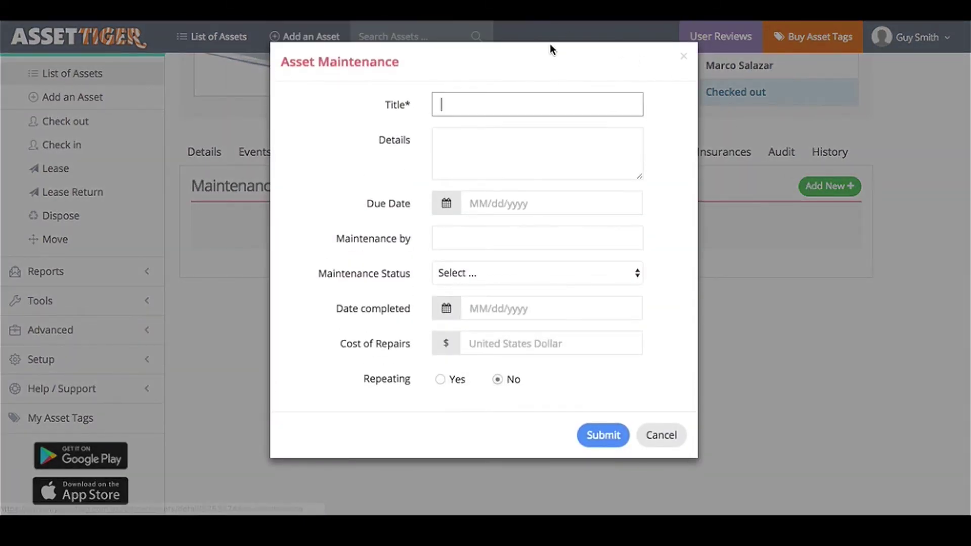
text(IT Check)
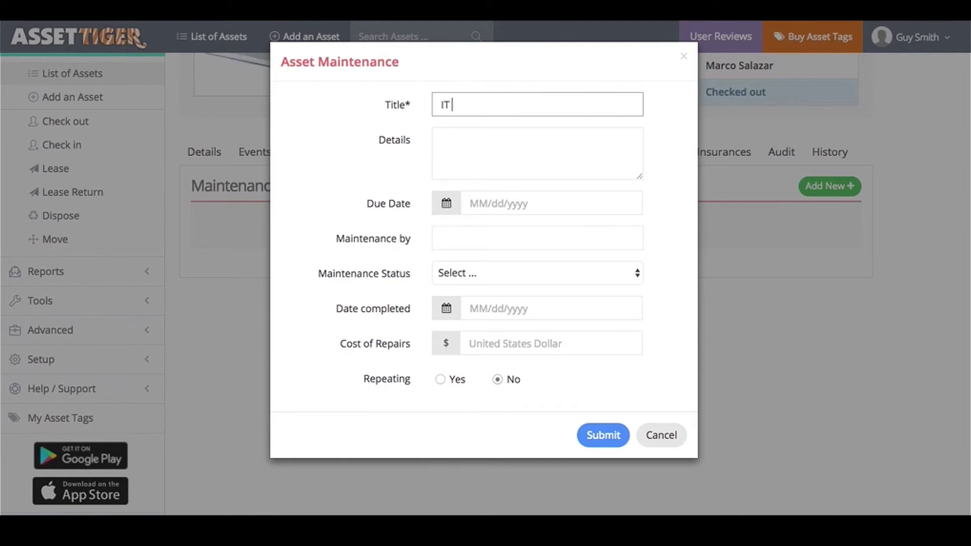
click(492, 203)
click(566, 237)
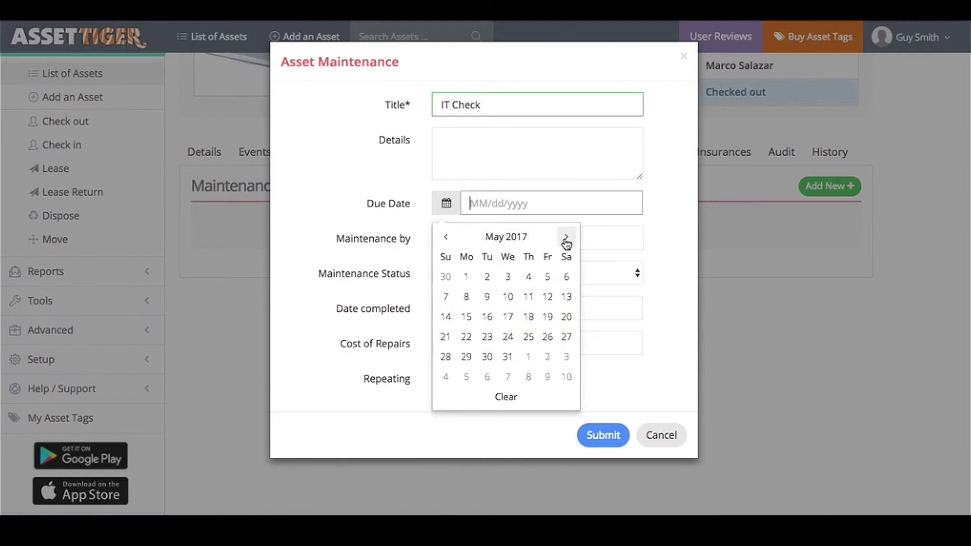
click(566, 238)
click(529, 276)
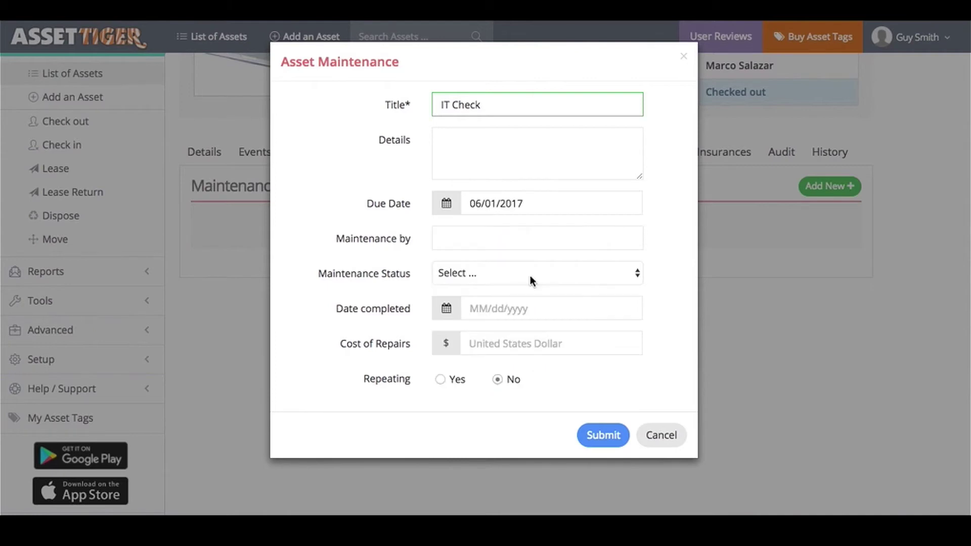
click(530, 275)
click(528, 285)
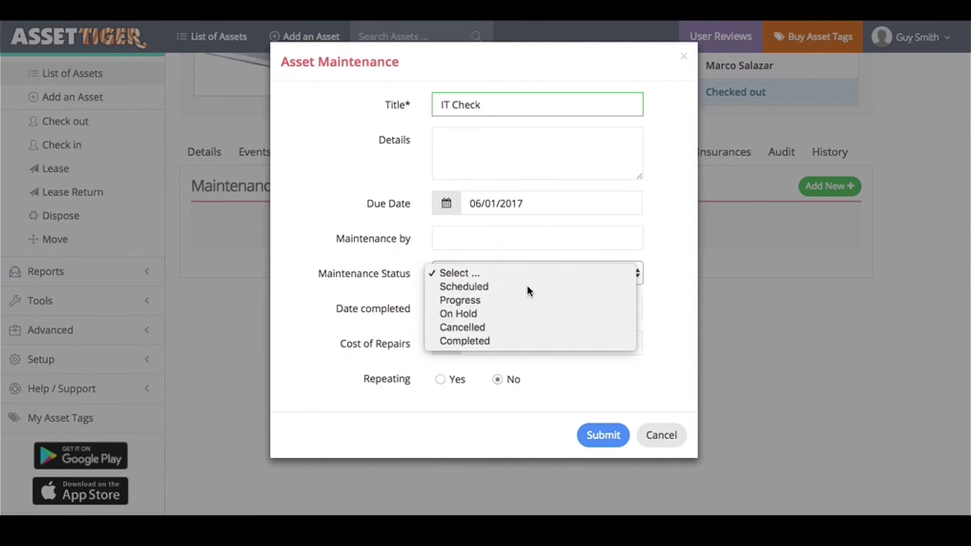
- Make the IT Check maintenance repeat yearly in June and save it
click(442, 380)
scroll(445, 383, down, 2)
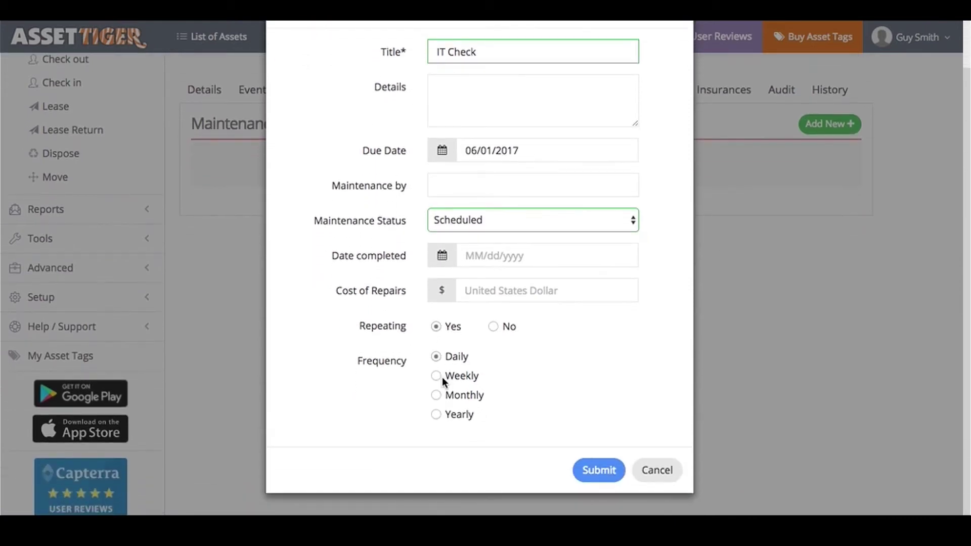
click(436, 415)
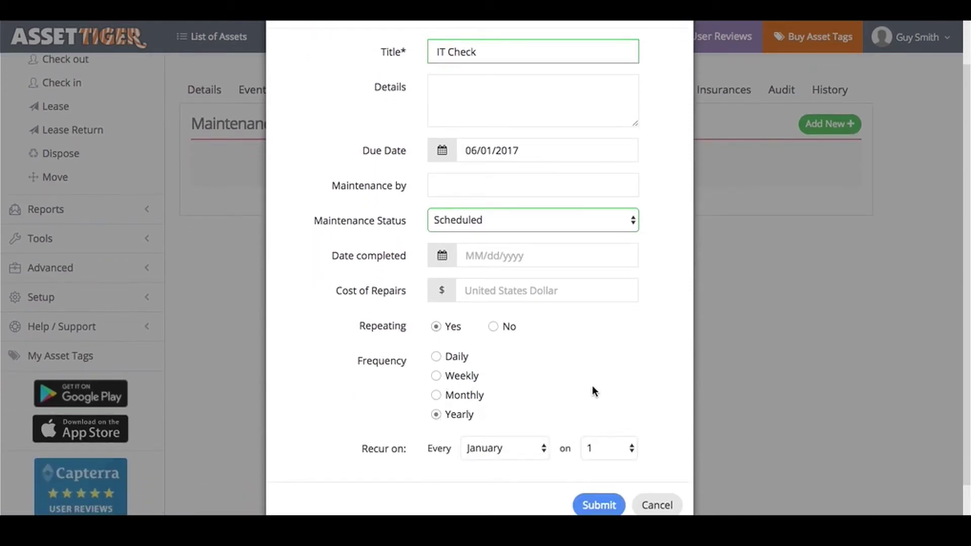
scroll(593, 389, down, 1)
click(543, 413)
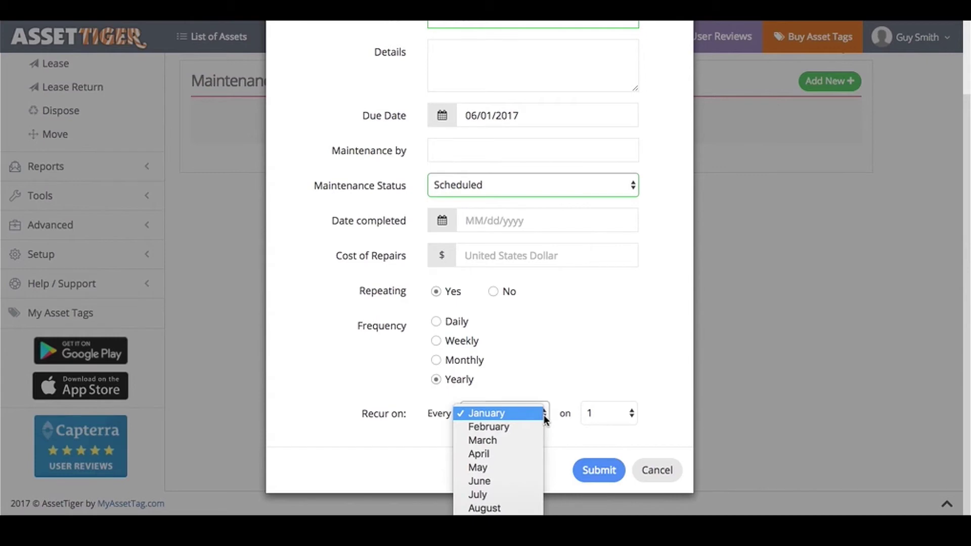
click(499, 480)
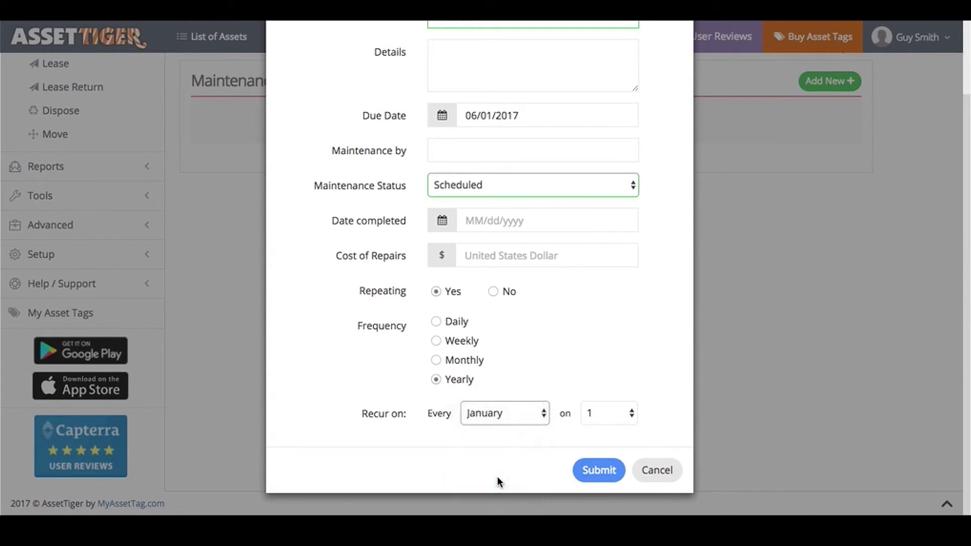
click(600, 471)
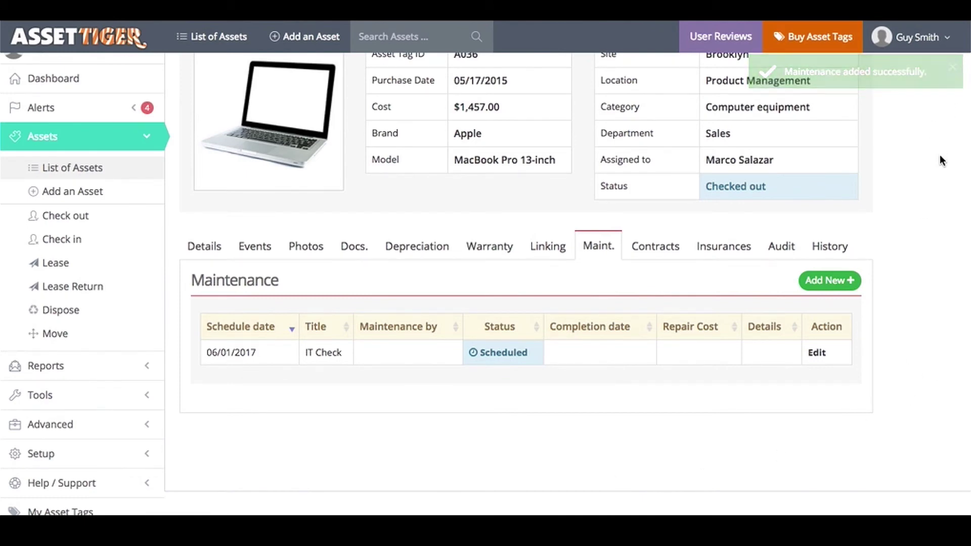
- Review A036's change history, then open the Help / Support Contact Us page
click(828, 248)
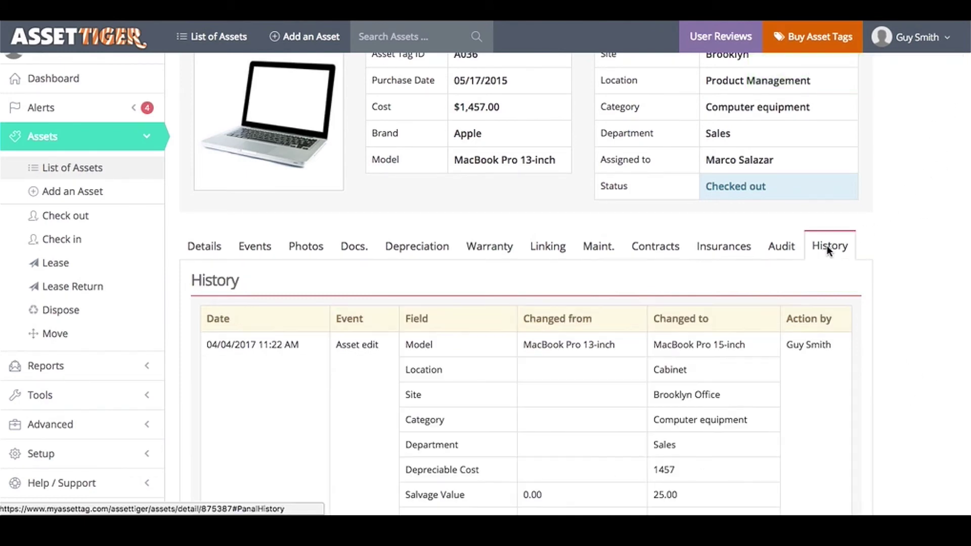
scroll(921, 214, down, 3)
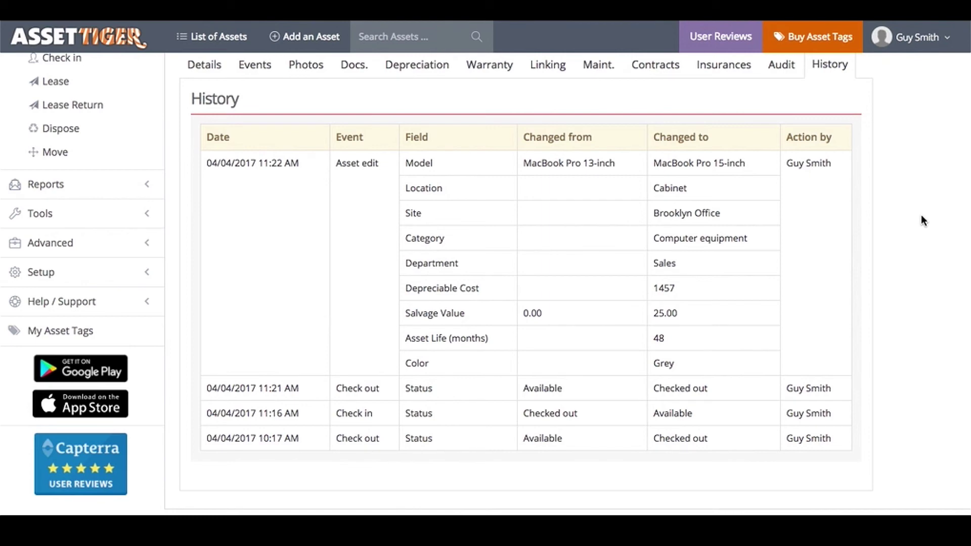
click(108, 302)
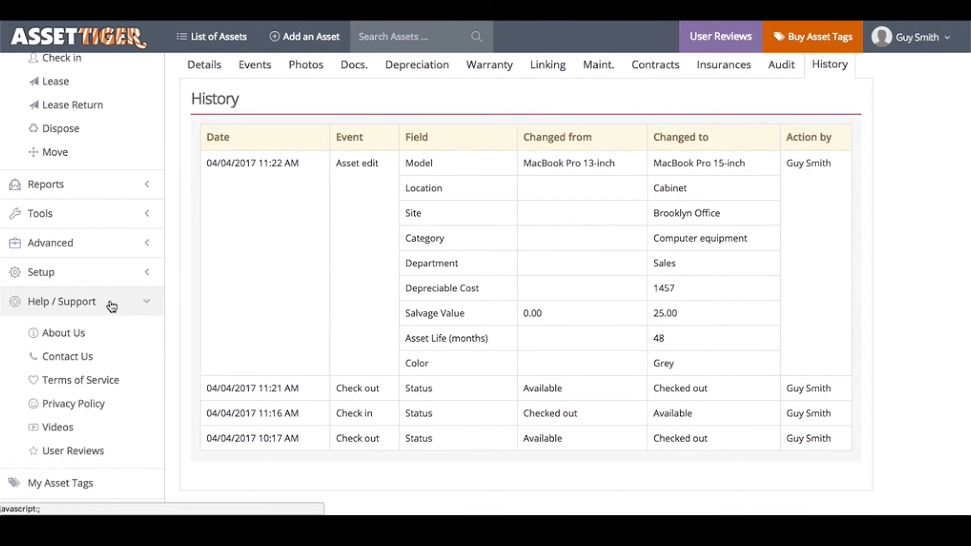
click(107, 364)
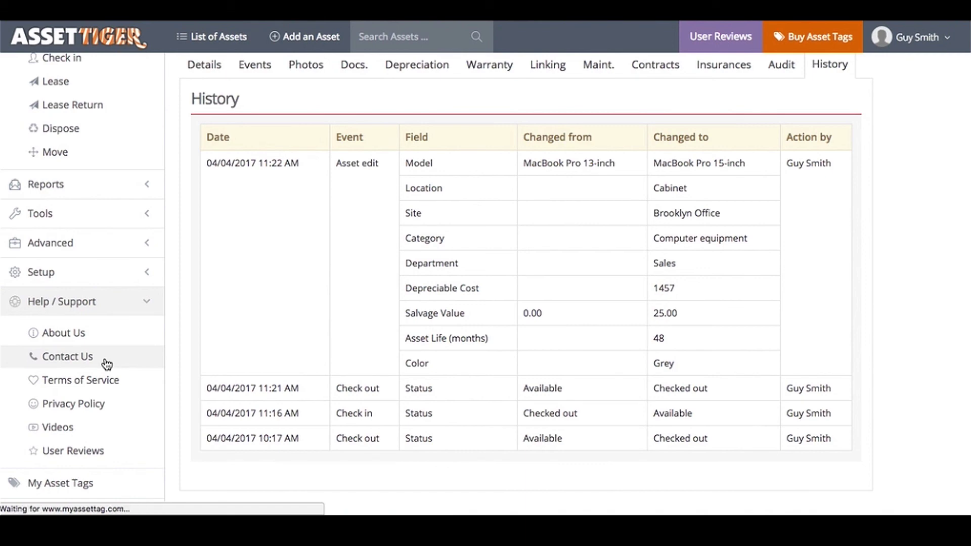